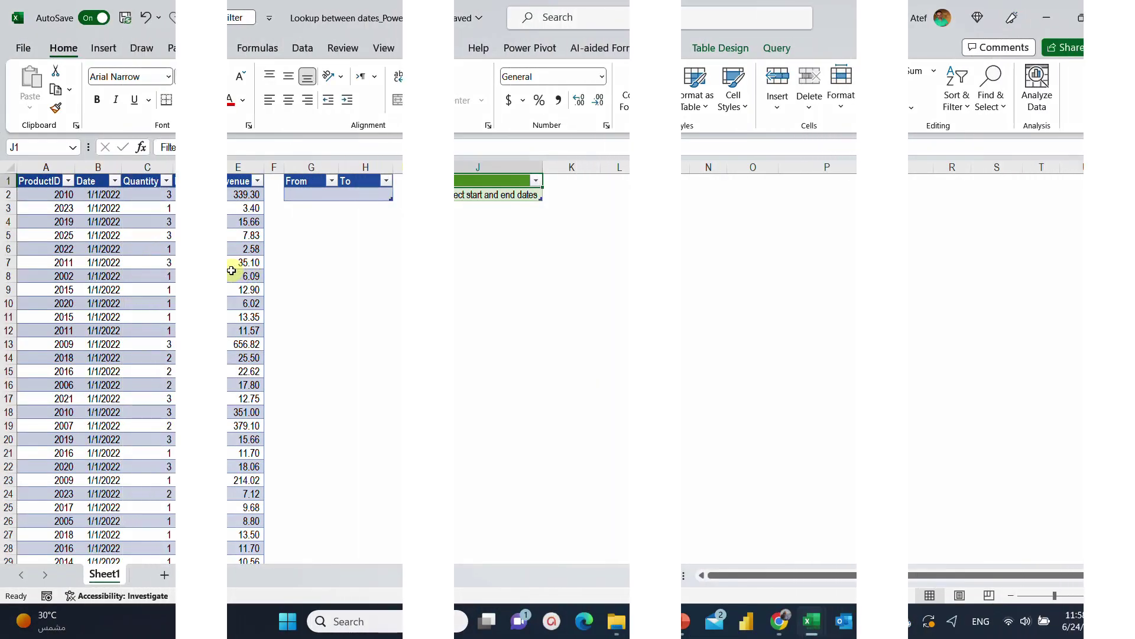
Review the sales table, the empty From/To date cells and the Filter output table.
{"action": "left_click", "coordinate": [66, 235]}
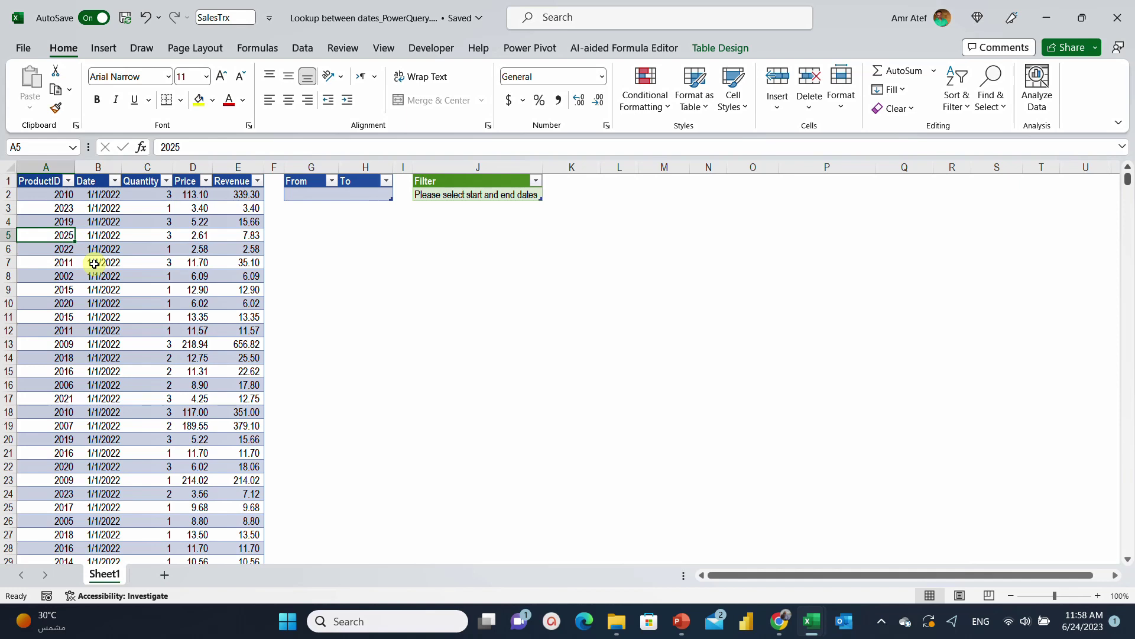
{"action": "key", "text": "ctrl+Down"}
{"action": "key", "text": "ctrl+Up"}
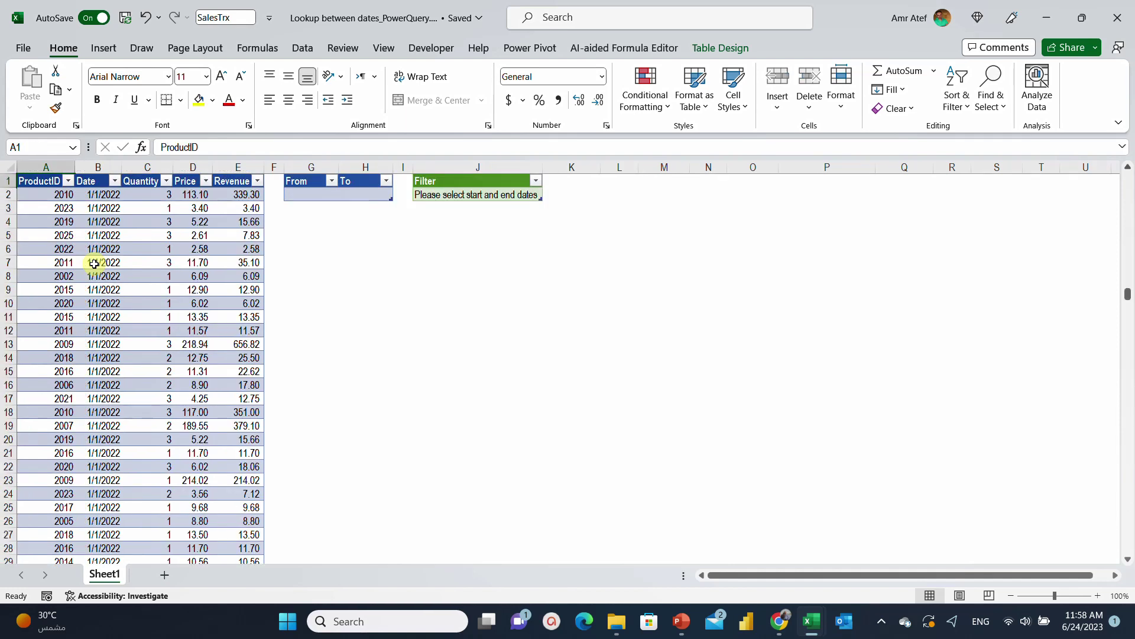
{"action": "key", "text": "Right"}
{"action": "key", "text": "Right"}
{"action": "key", "text": "Down"}
{"action": "key", "text": "Right"}
{"action": "key", "text": "Right"}
{"action": "key", "text": "Right"}
{"action": "key", "text": "Right"}
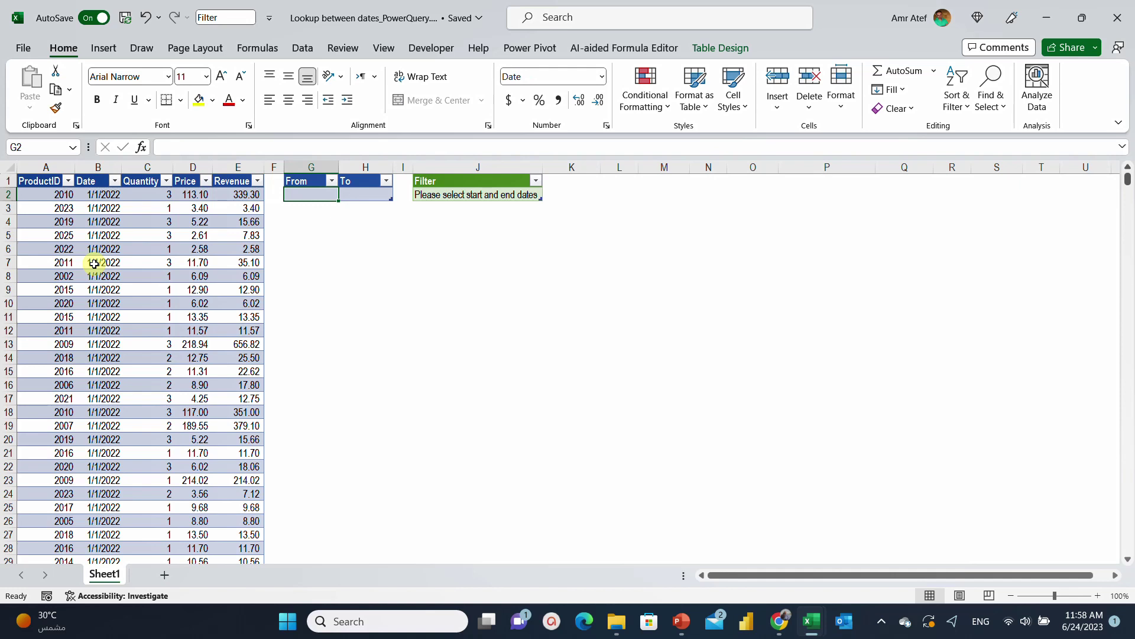
{"action": "key", "text": "Right"}
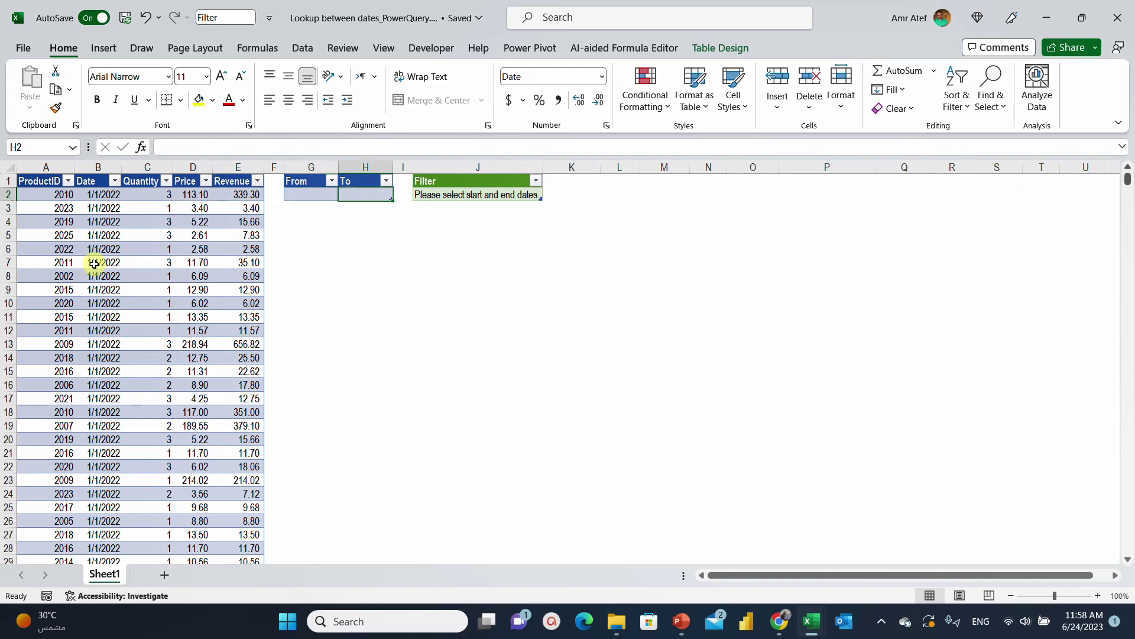
{"action": "key", "text": "Right"}
{"action": "key", "text": "Right"}
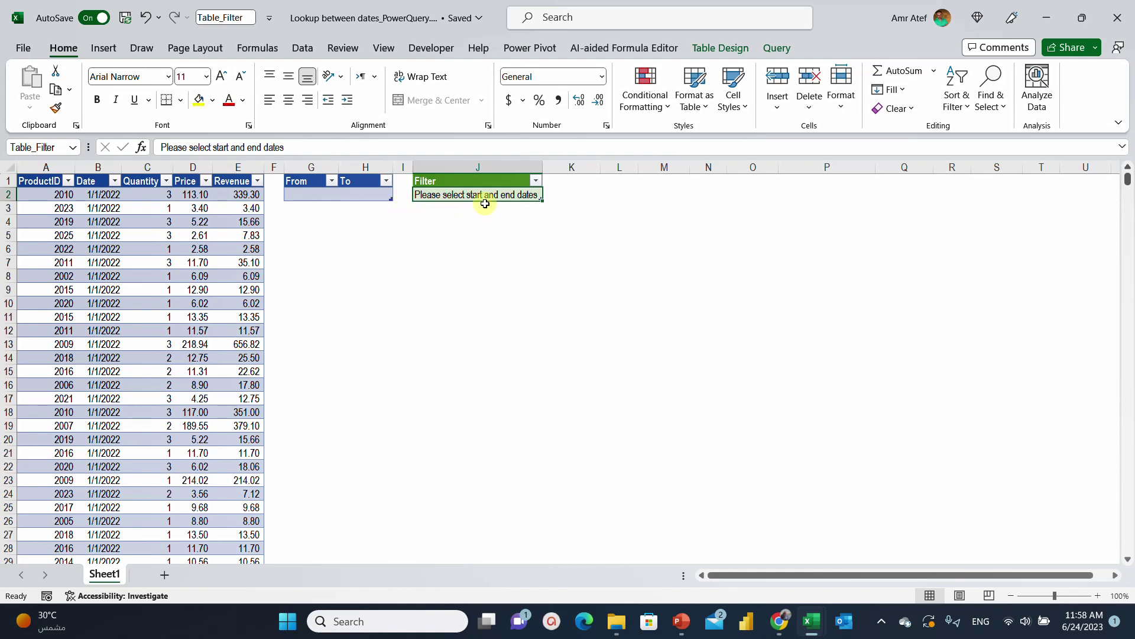
{"action": "left_click", "coordinate": [120, 202]}
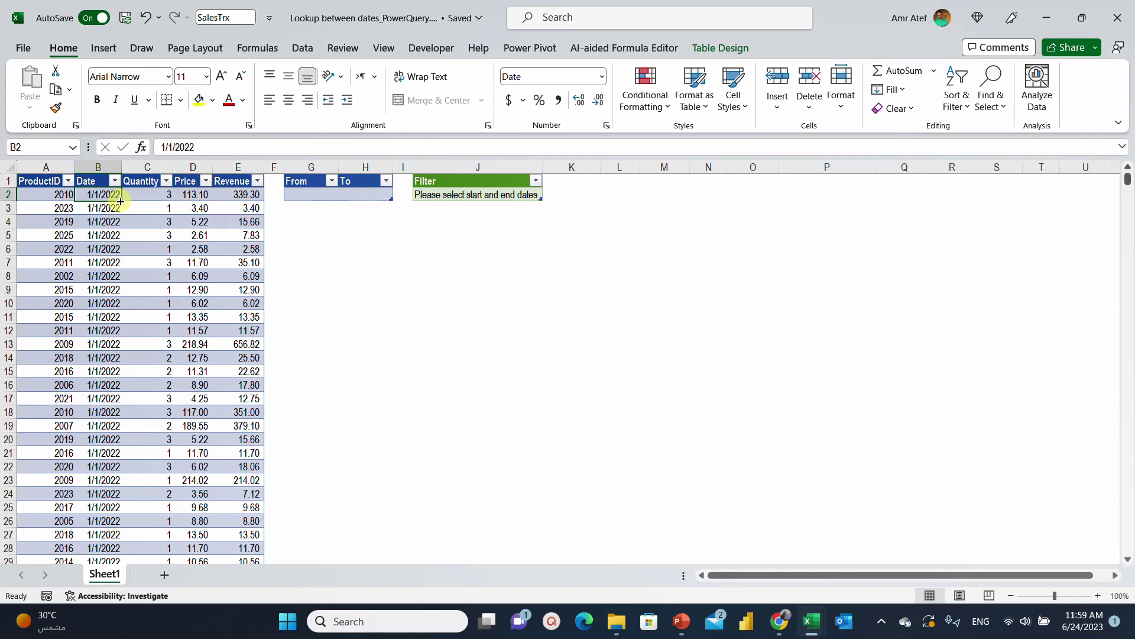
{"action": "key", "text": "ctrl+Right"}
{"action": "key", "text": "ctrl+Right"}
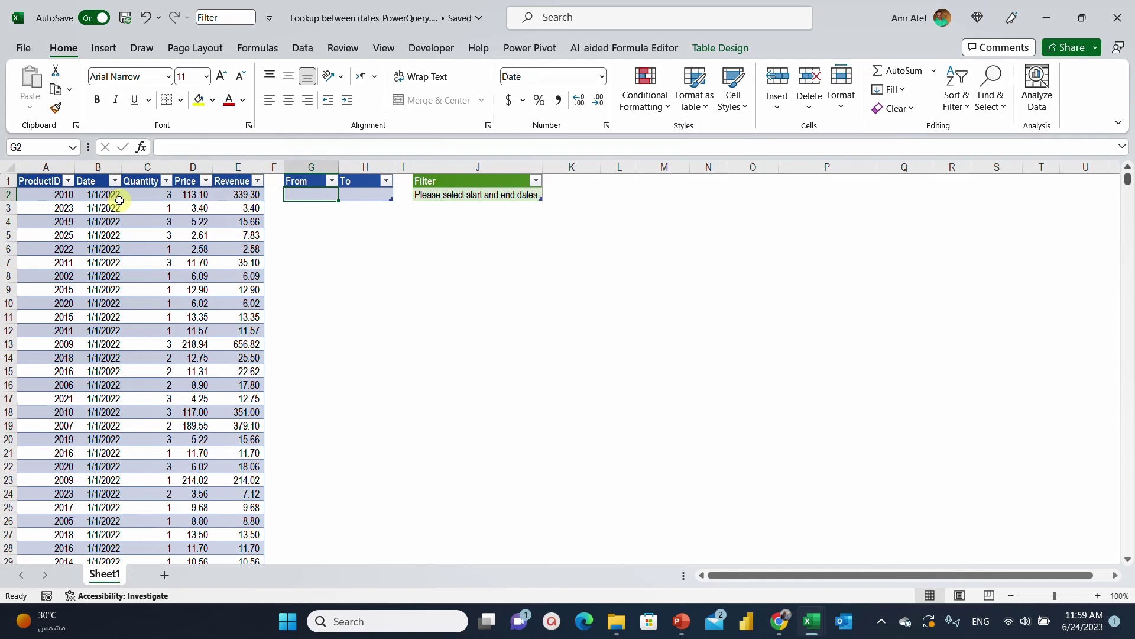
Enter 1/1/22 as the From date and 1/2/22 as the To date.
{"action": "type", "text": "1/1/22"}
{"action": "key", "text": "Return"}
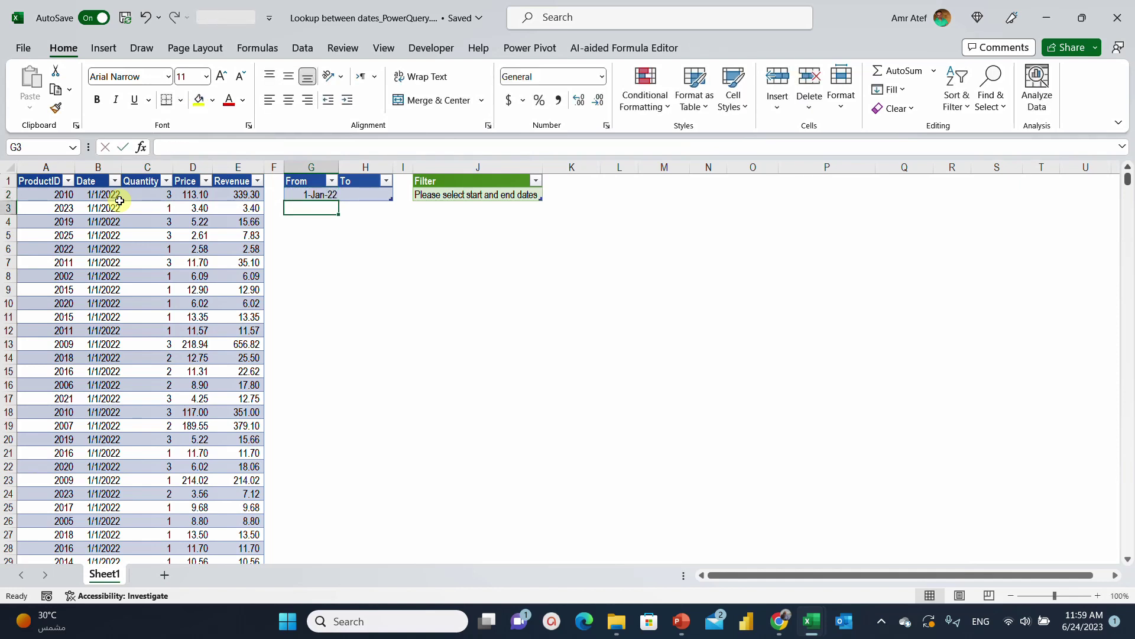
{"action": "key", "text": "Up"}
{"action": "key", "text": "Right"}
{"action": "type", "text": "1/2/22"}
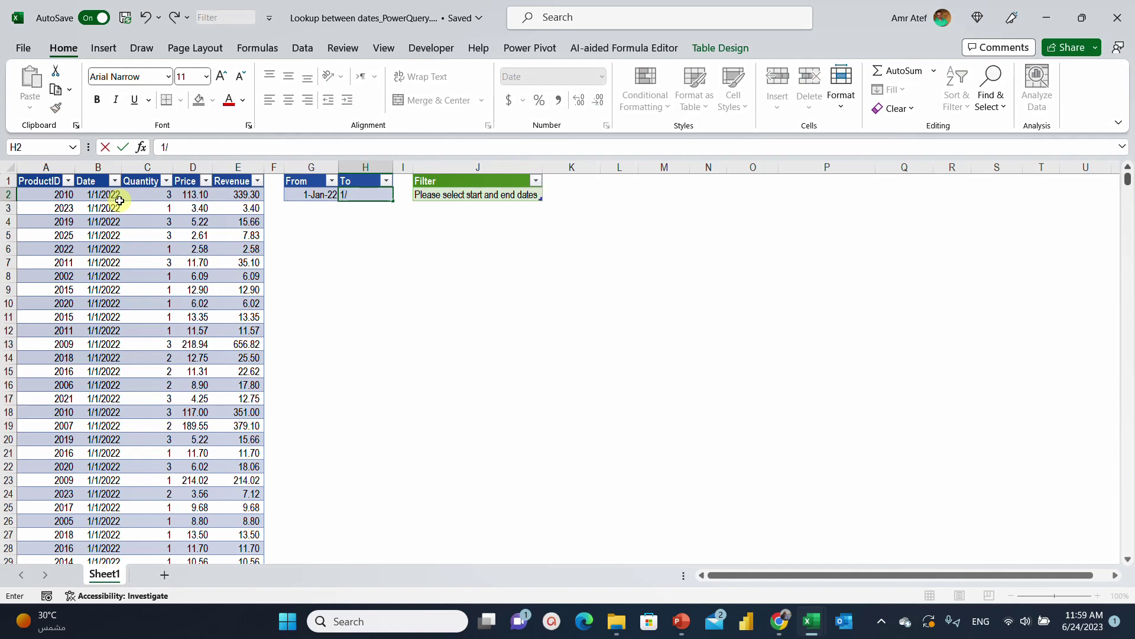
{"action": "key", "text": "Return"}
Refresh the Filter output table and check the dates listed in its Date filter.
{"action": "right_click", "coordinate": [477, 194]}
{"action": "left_click", "coordinate": [504, 236]}
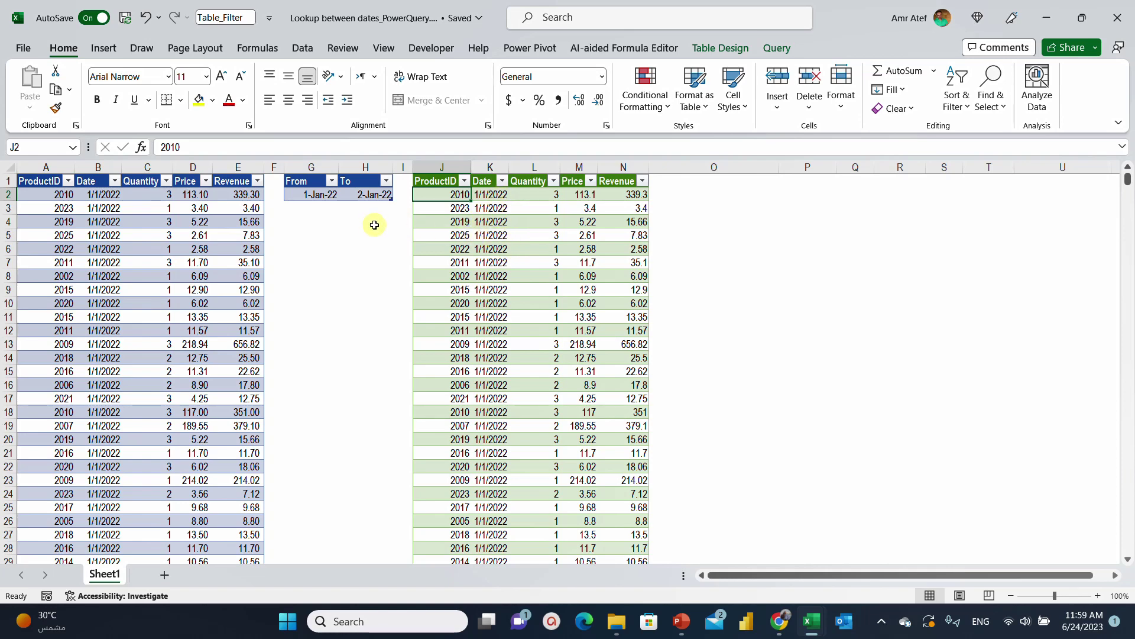
{"action": "left_click", "coordinate": [502, 183]}
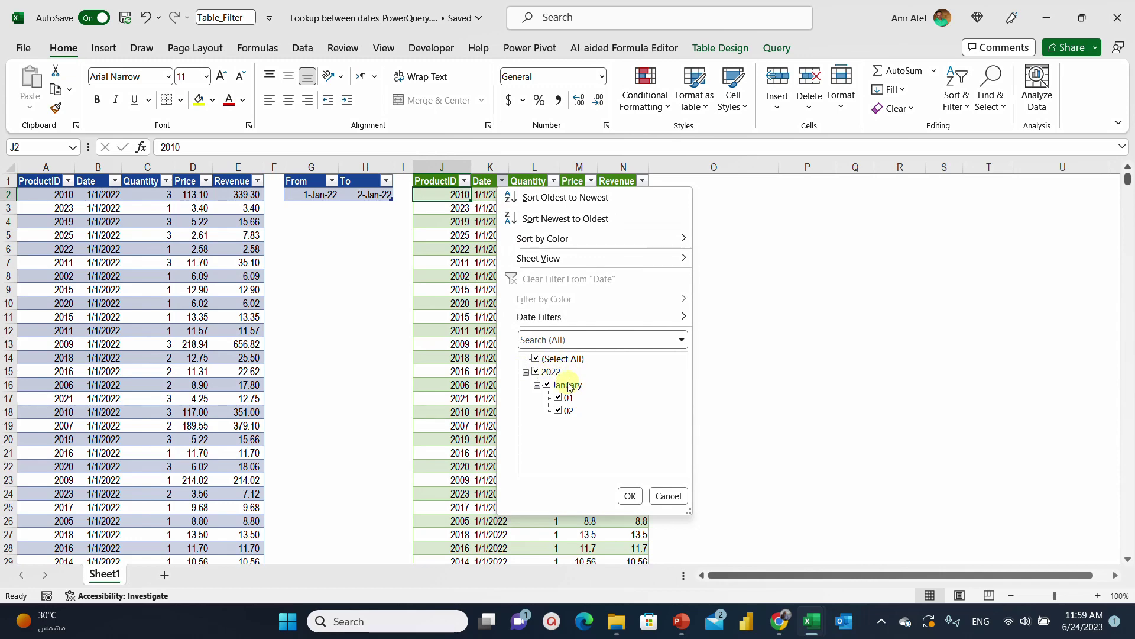
{"action": "left_click", "coordinate": [667, 496]}
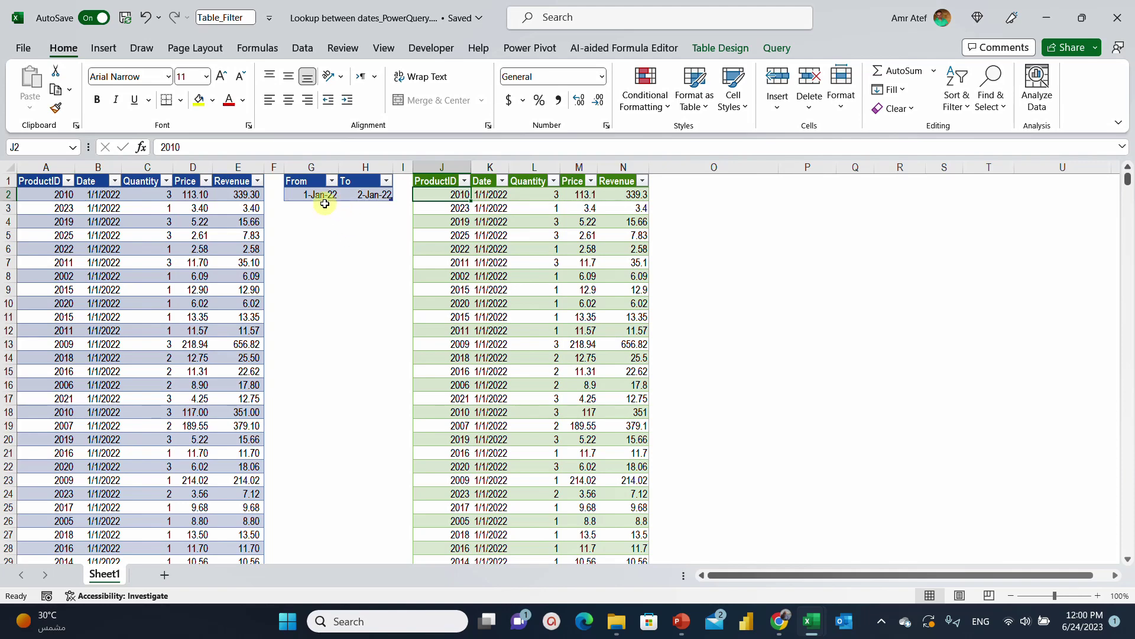
Change the From date to 1/3/2022.
{"action": "left_click", "coordinate": [315, 195]}
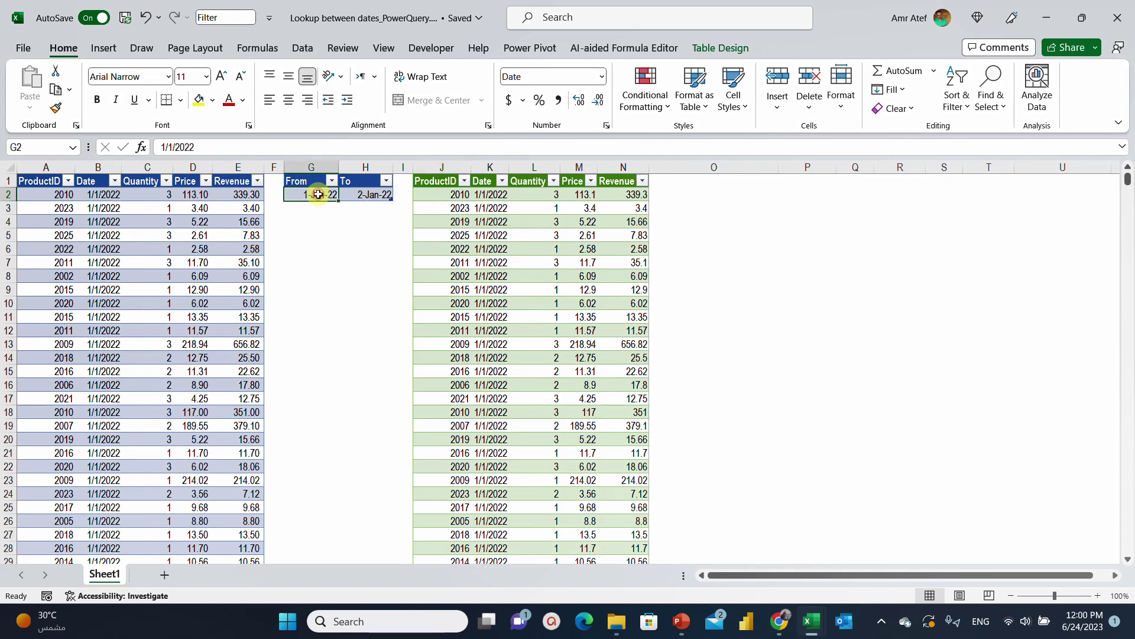
{"action": "left_click", "coordinate": [167, 148]}
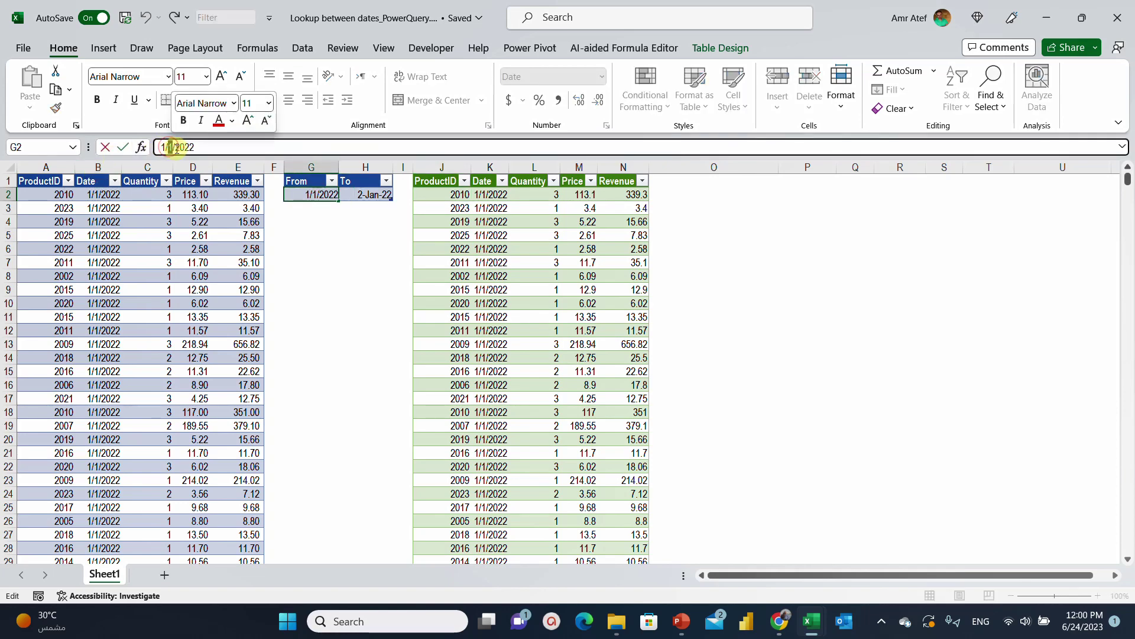
{"action": "type", "text": "3"}
{"action": "key", "text": "Return"}
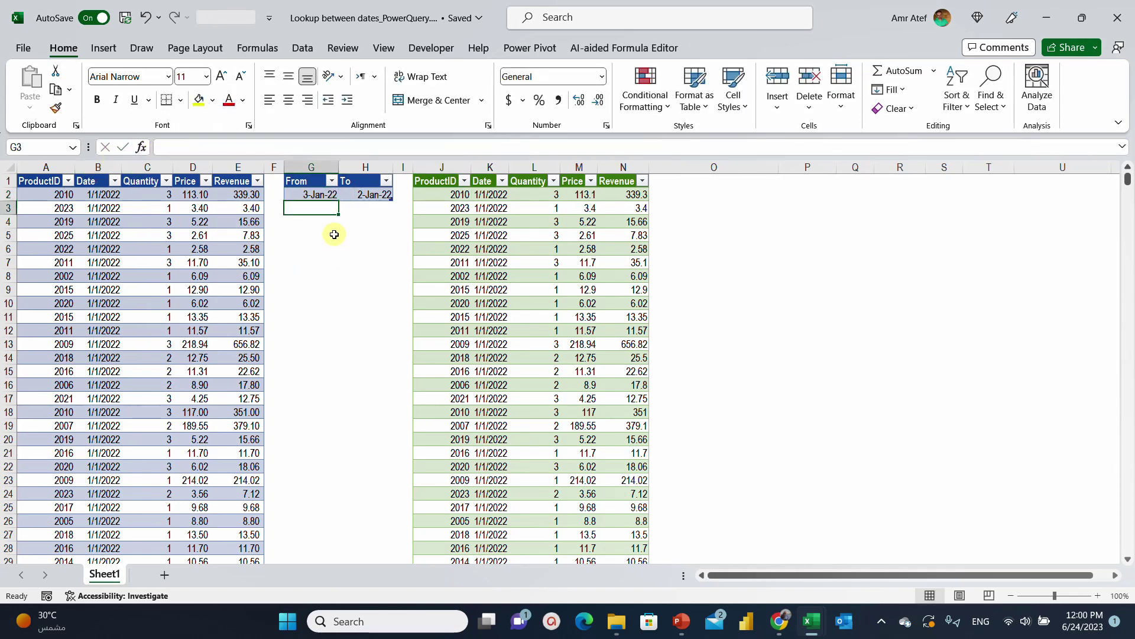
Refresh to show the 'Please select valid dates' message, then set From to 3-Jan-21.
{"action": "right_click", "coordinate": [482, 220]}
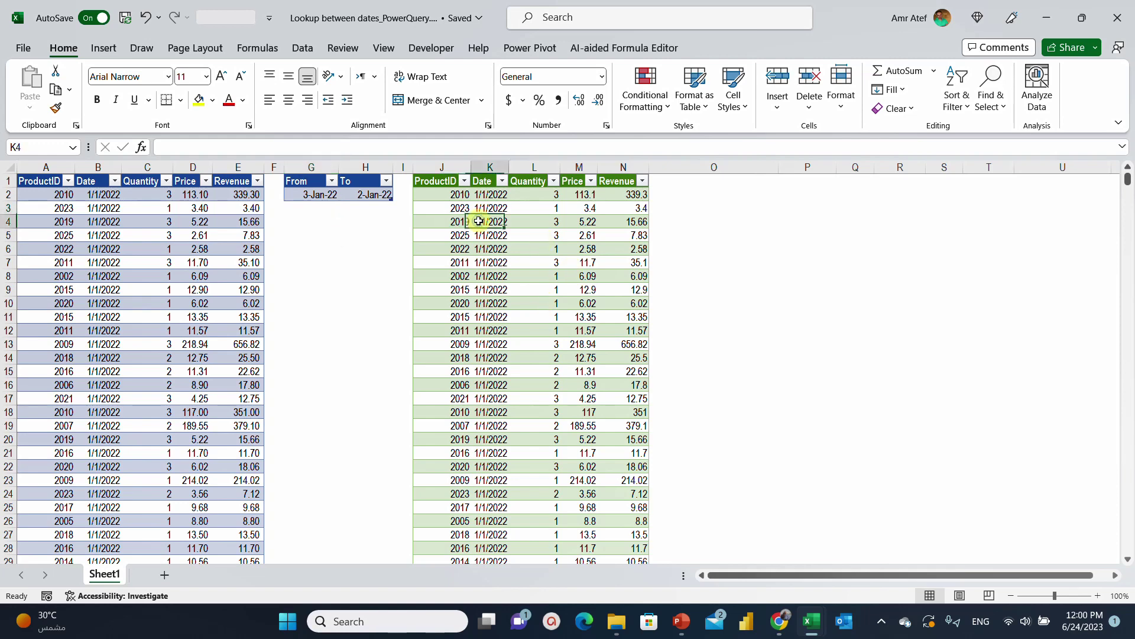
{"action": "left_click", "coordinate": [518, 236]}
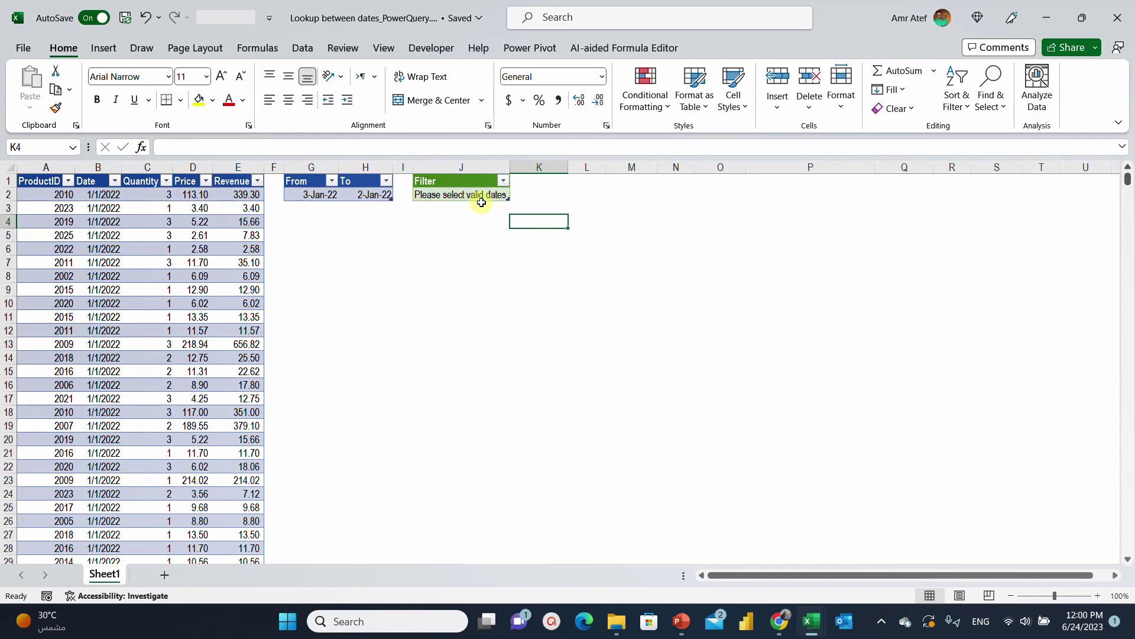
{"action": "left_click", "coordinate": [319, 195]}
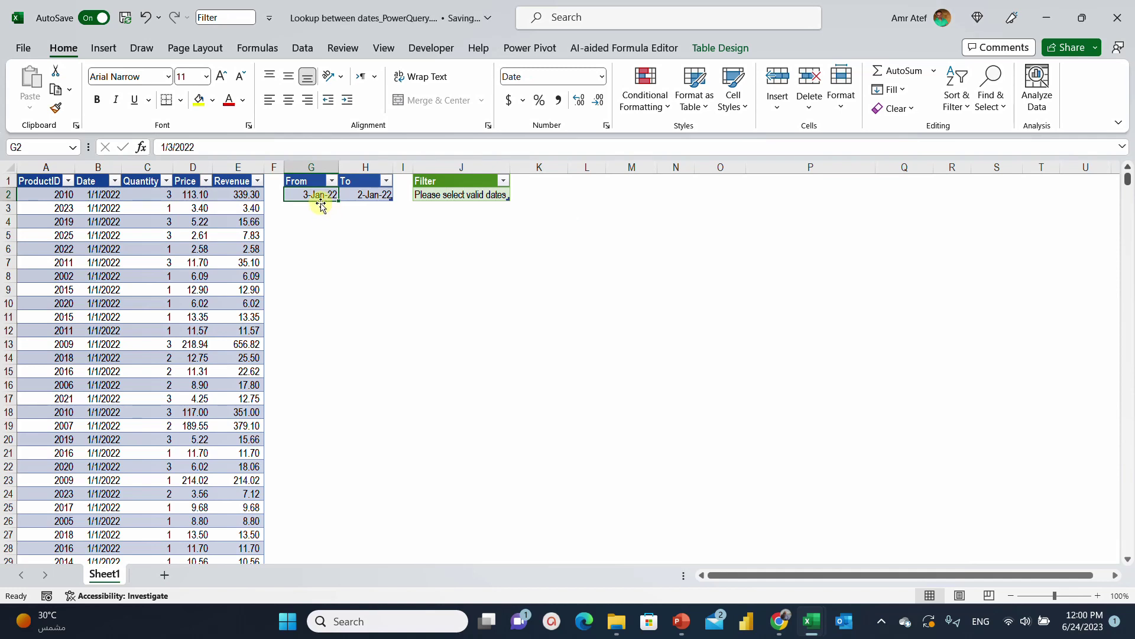
{"action": "left_click_drag", "start_coordinate": [191, 149], "coordinate": [203, 149]}
{"action": "type", "text": "1"}
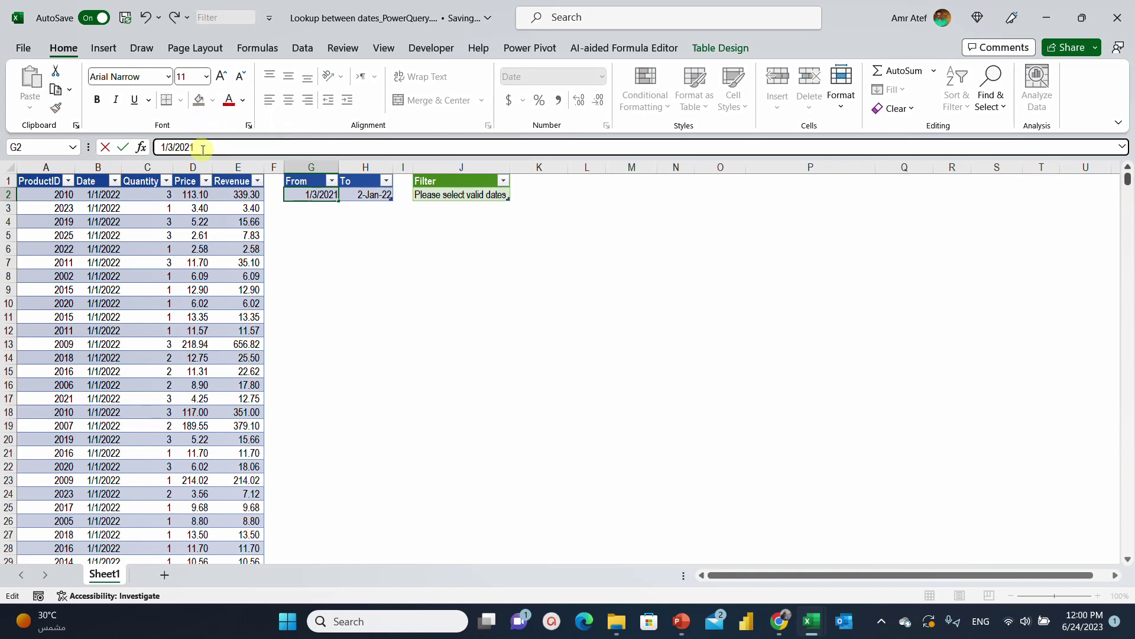
{"action": "key", "text": "Return"}
Refresh the output table again and check the dates in its Date filter.
{"action": "right_click", "coordinate": [455, 195]}
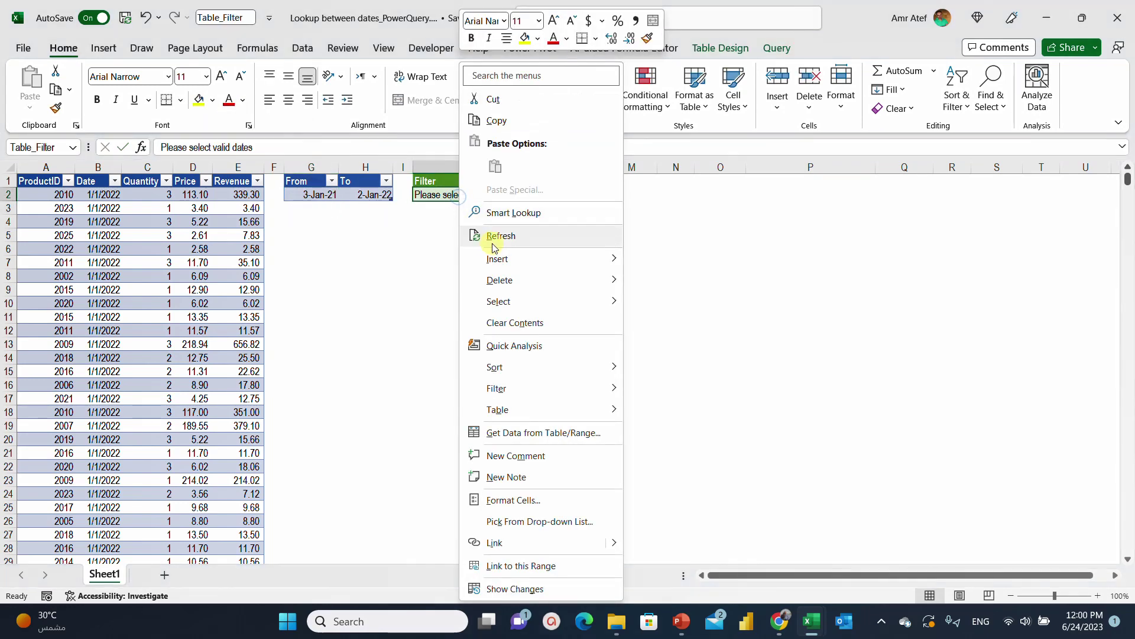
{"action": "left_click", "coordinate": [499, 236]}
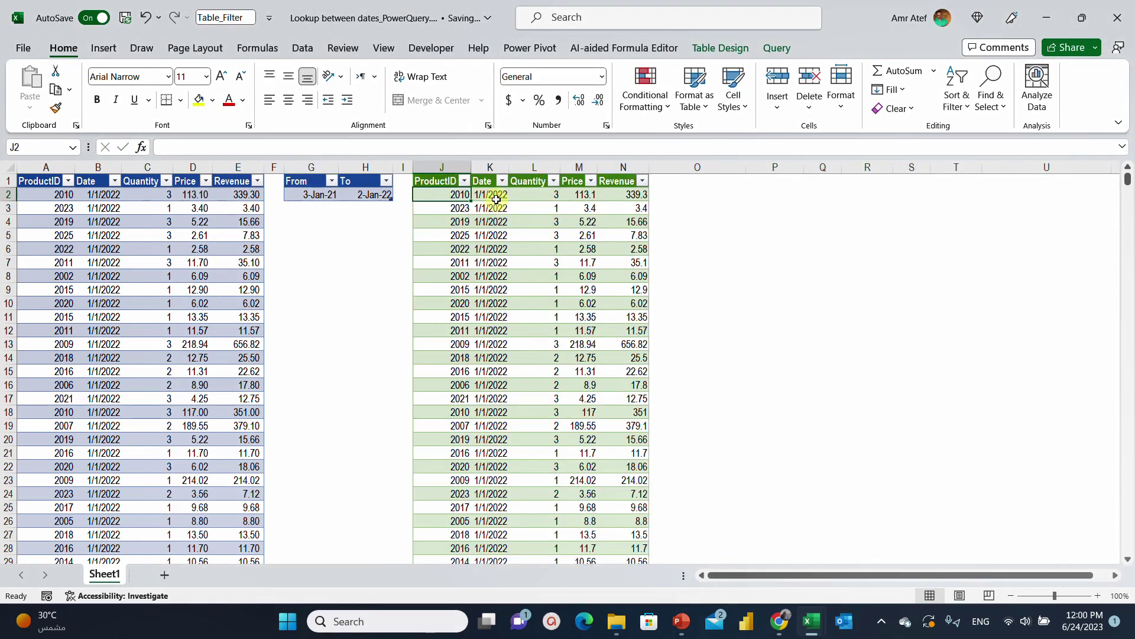
{"action": "left_click", "coordinate": [502, 180]}
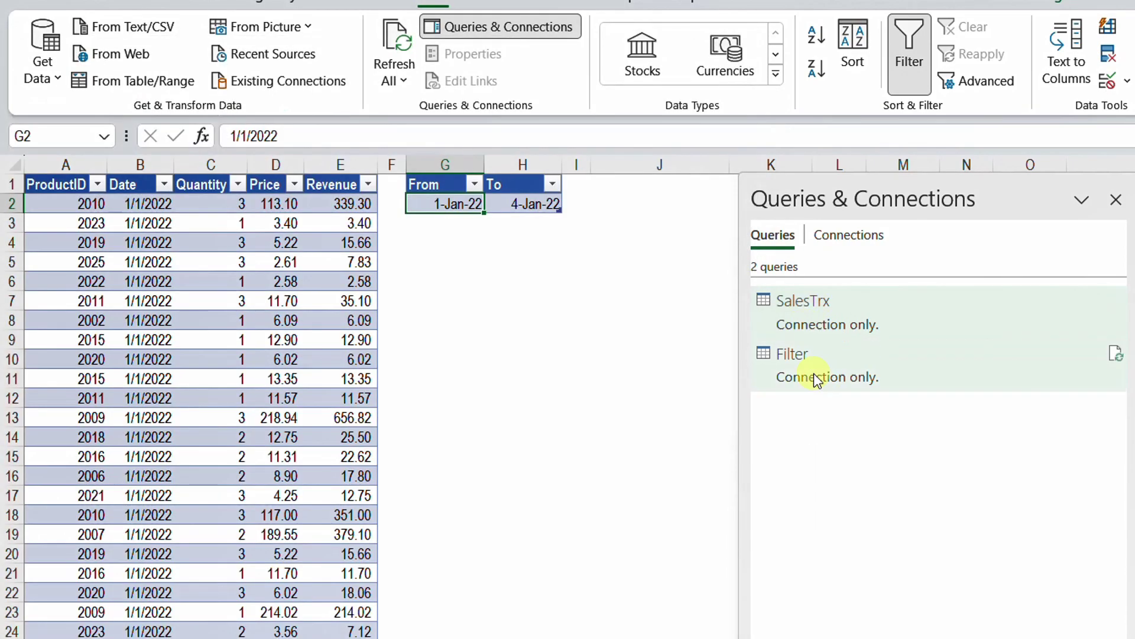
Open the Filter query in Power Query Editor from Queries & Connections.
{"action": "double_click", "coordinate": [827, 379]}
Review the SalesTrx query's steps, then preview the Filter query's single From/To row.
{"action": "left_click", "coordinate": [379, 231]}
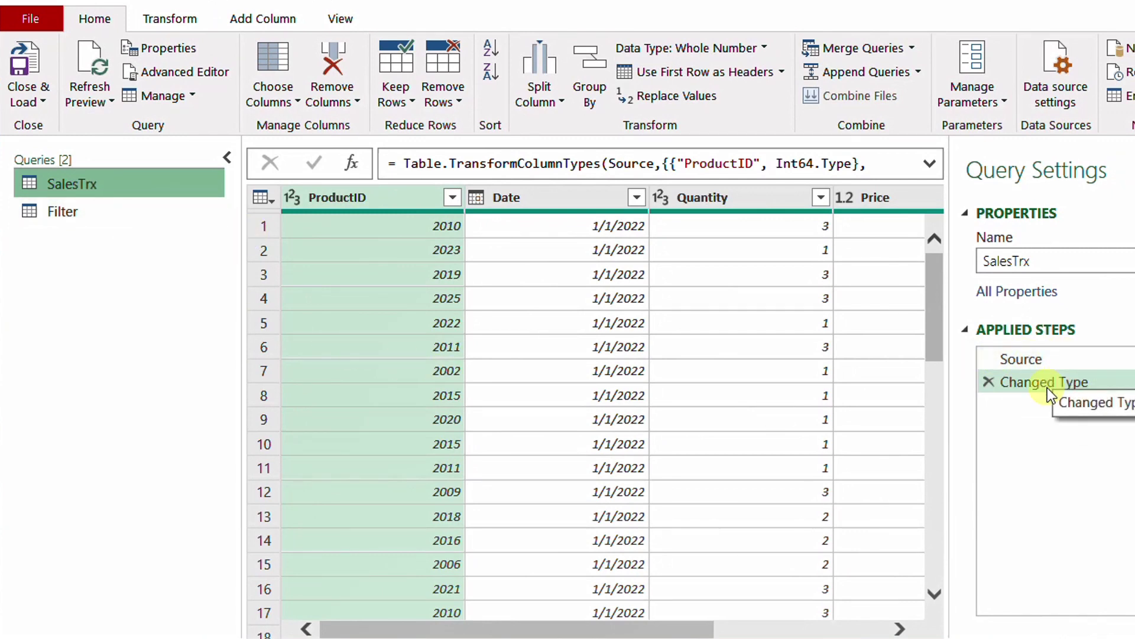
{"action": "left_click", "coordinate": [66, 218]}
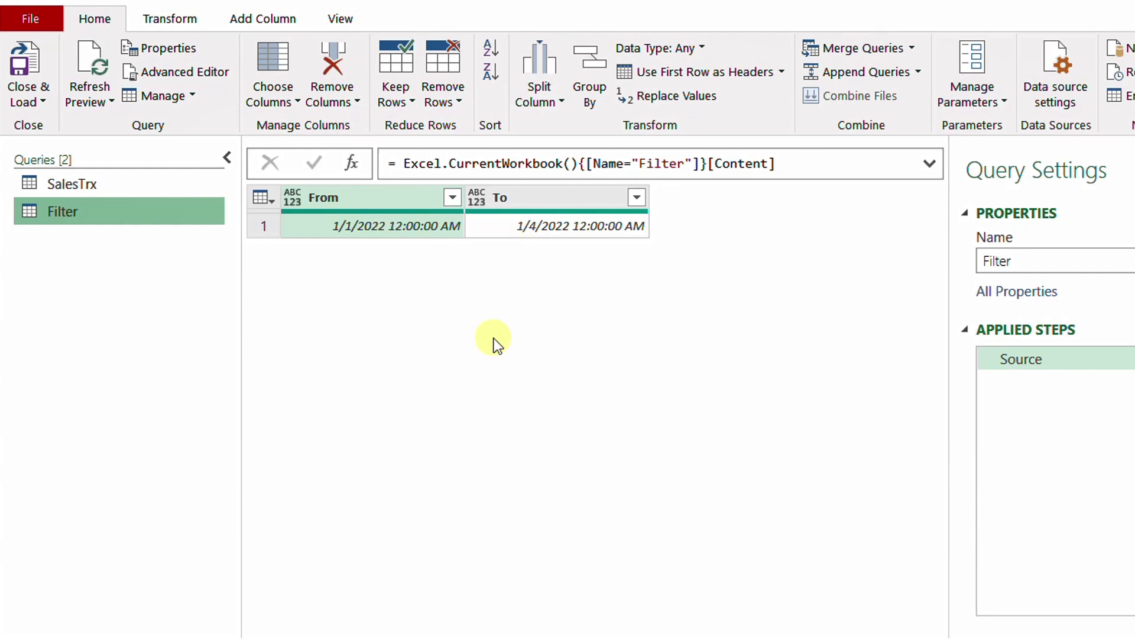
Add a Custom Column to the Filter query with the formula {1..4}.
{"action": "left_click", "coordinate": [262, 30]}
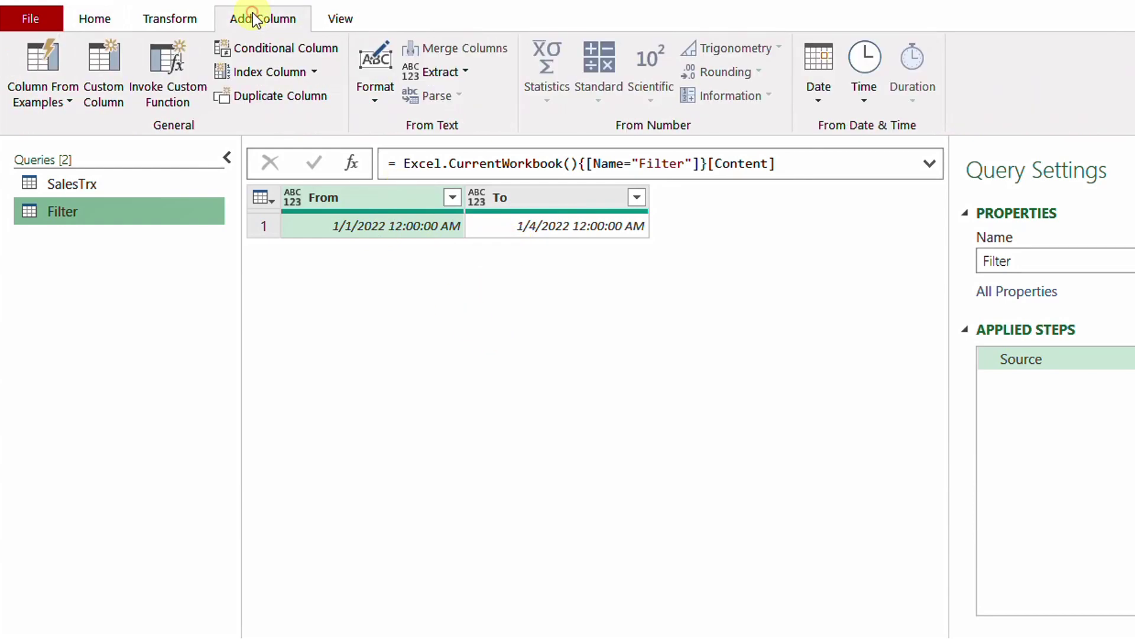
{"action": "left_click", "coordinate": [105, 84]}
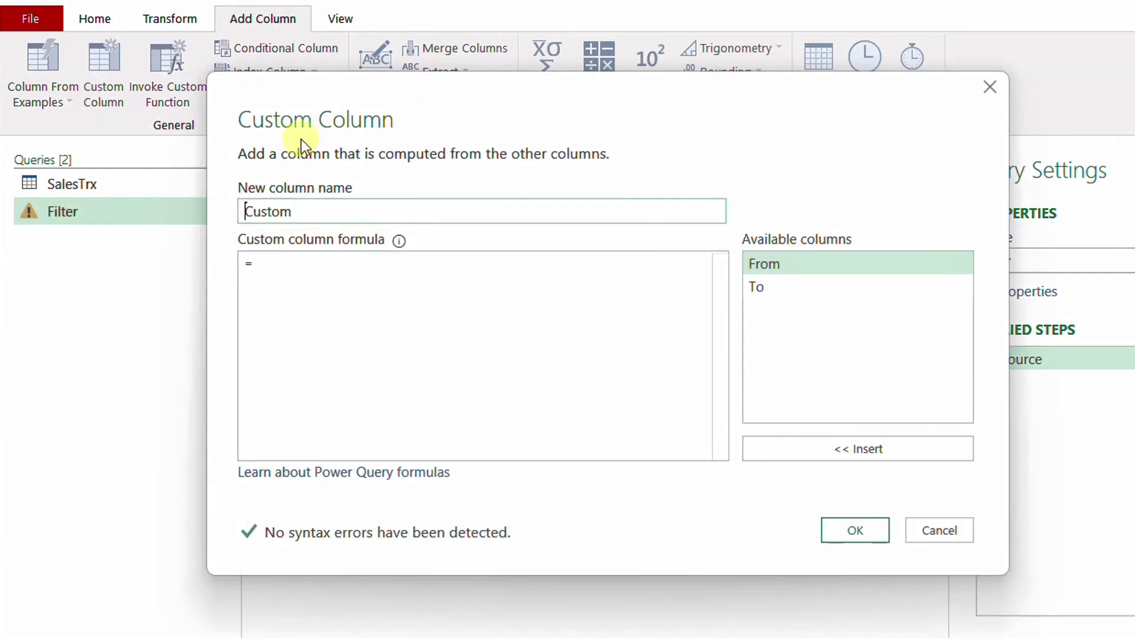
{"action": "left_click", "coordinate": [282, 274]}
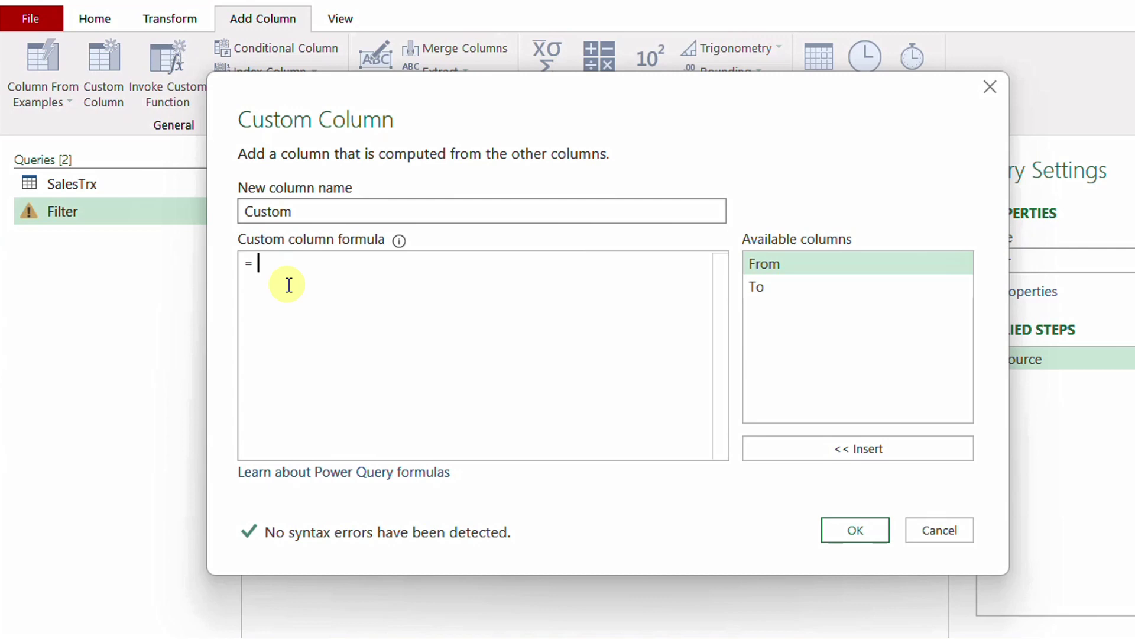
{"action": "type", "text": "{"}
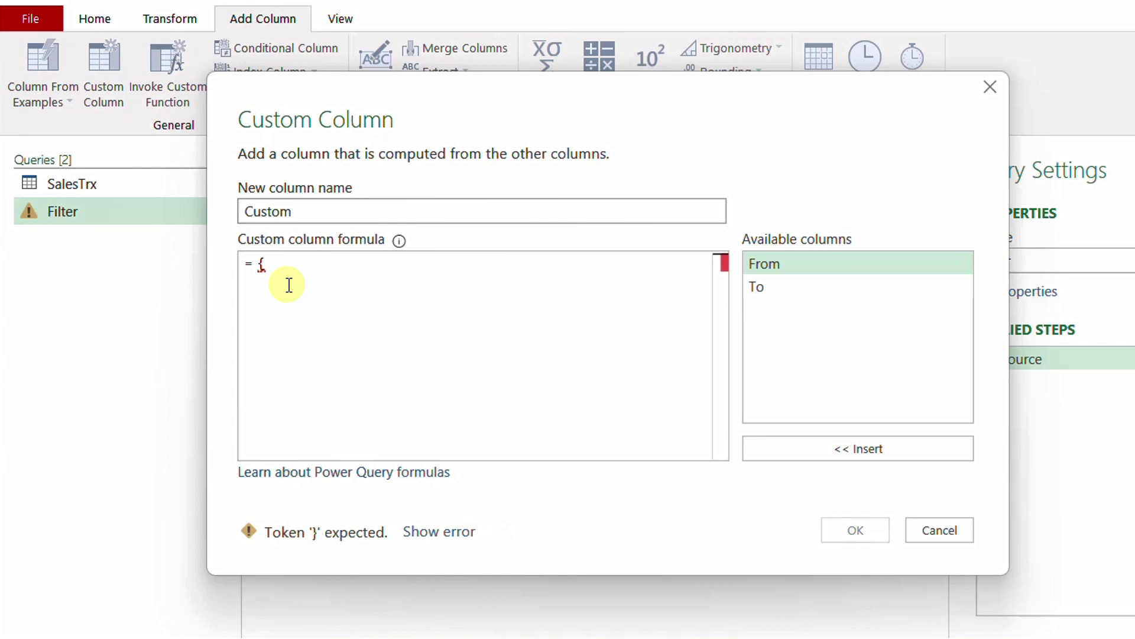
{"action": "type", "text": "1..4"}
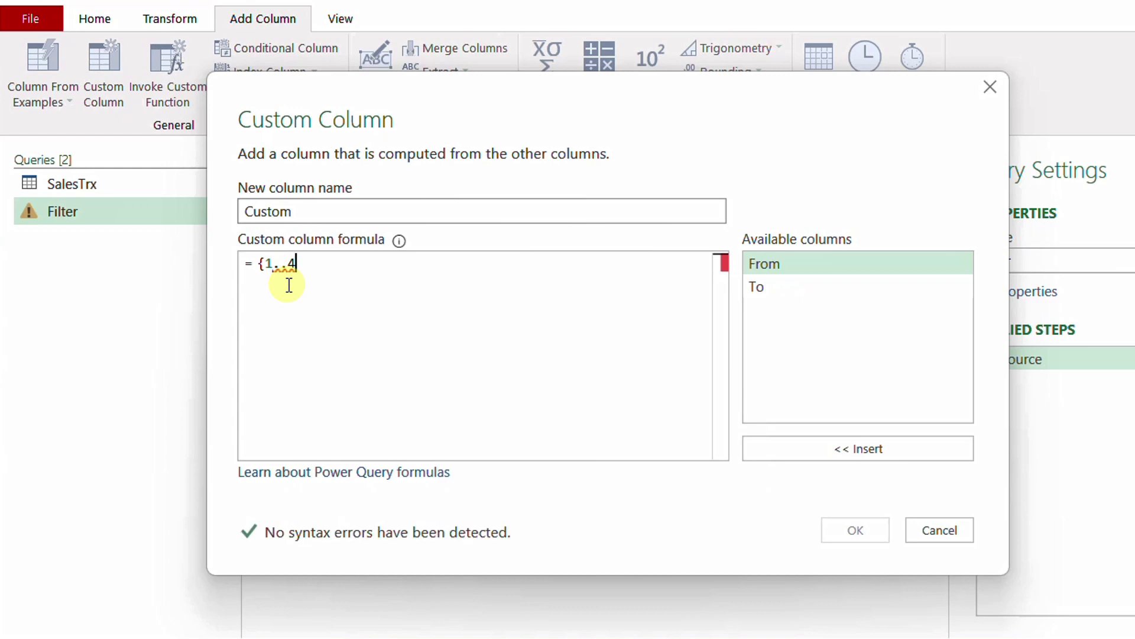
{"action": "type", "text": "}"}
{"action": "left_click", "coordinate": [856, 529]}
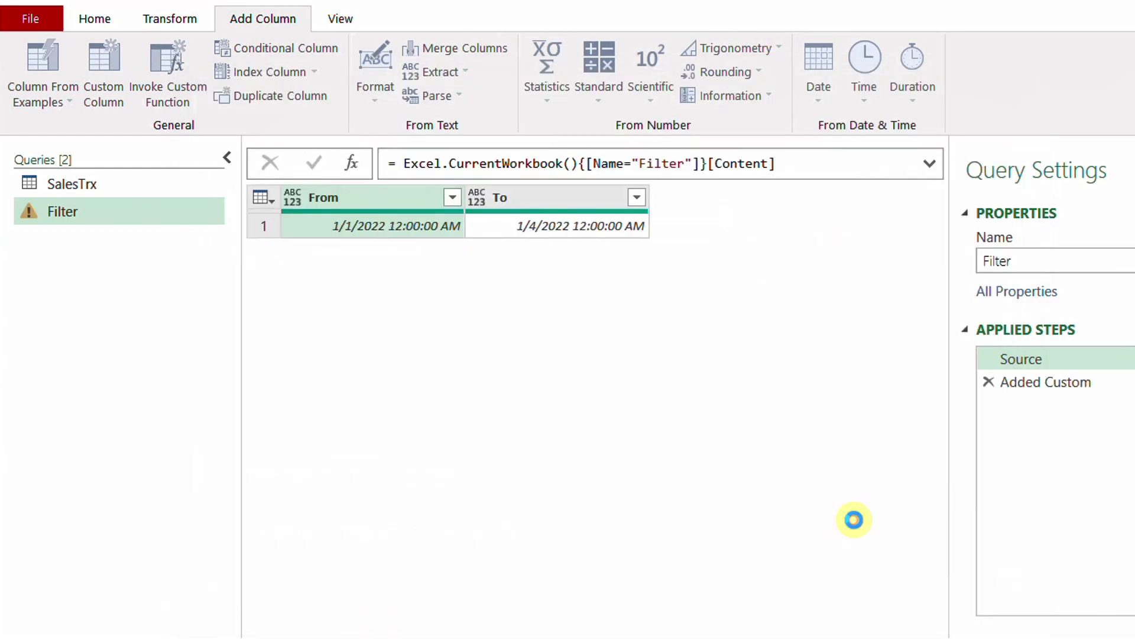
Preview the Custom list to confirm it holds 1 through 4, enlarging the preview pane.
{"action": "left_click", "coordinate": [762, 230]}
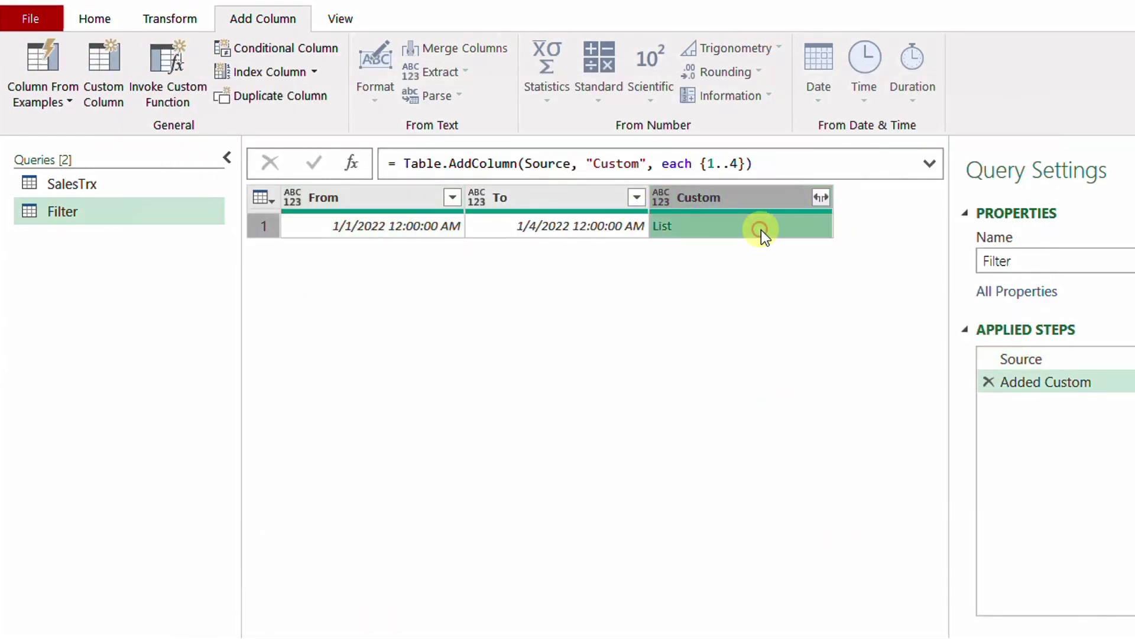
{"action": "left_click_drag", "start_coordinate": [443, 506], "coordinate": [440, 378]}
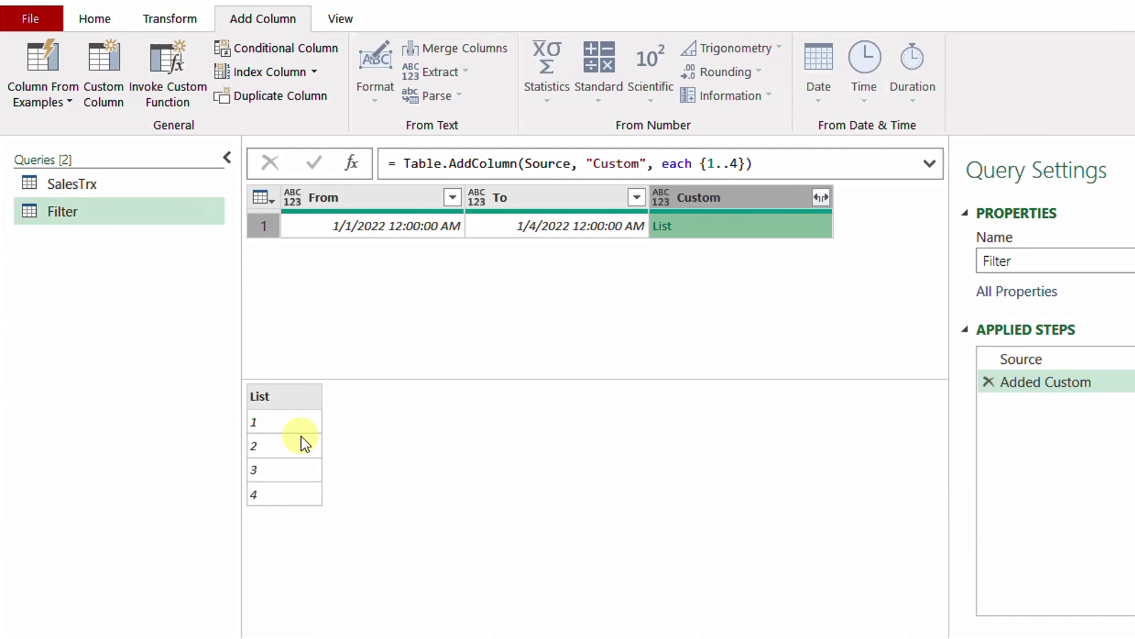
{"action": "left_click_drag", "start_coordinate": [1006, 381], "coordinate": [996, 383]}
Change the Custom formula to {[From]..[To]} and inspect the resulting DateTime error.
{"action": "left_click", "coordinate": [265, 264]}
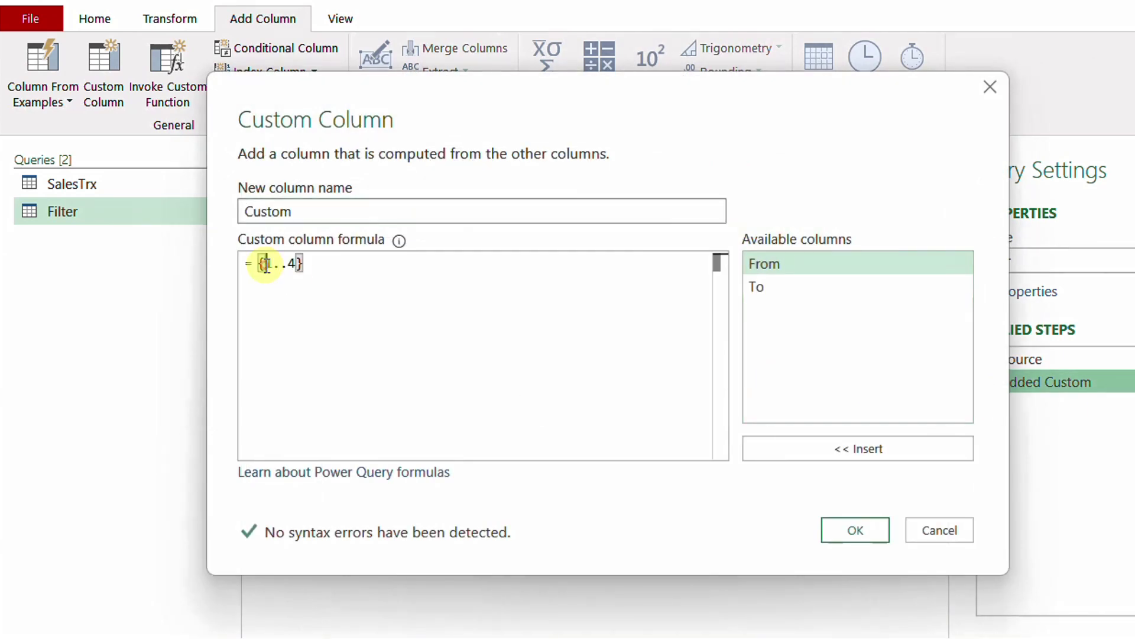
{"action": "double_click", "coordinate": [787, 266]}
{"action": "left_click", "coordinate": [330, 264]}
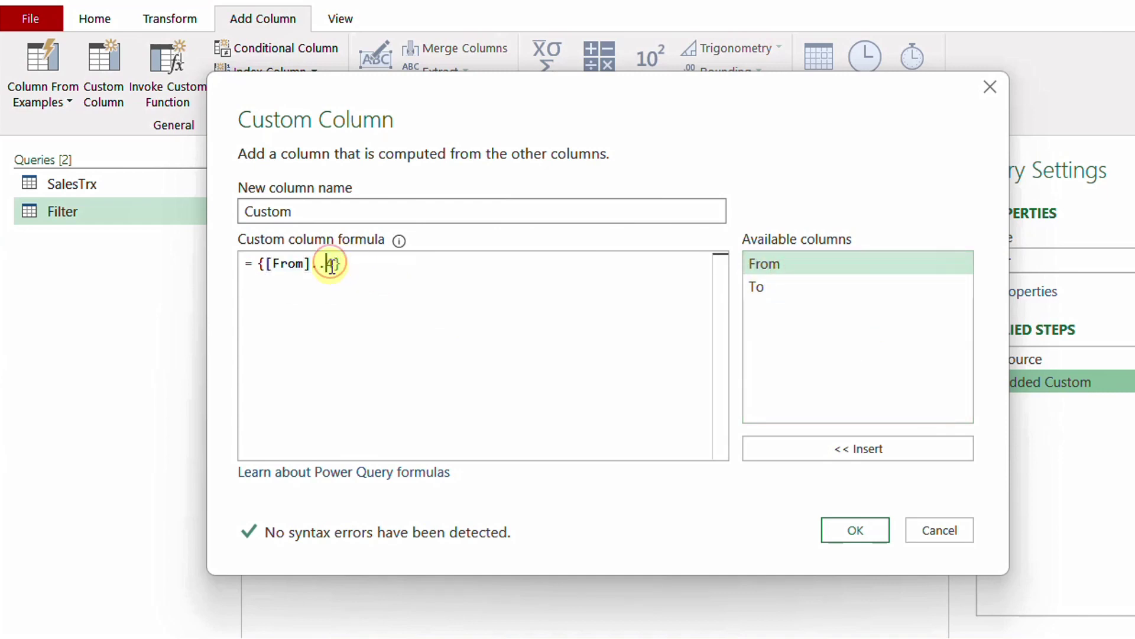
{"action": "double_click", "coordinate": [790, 280]}
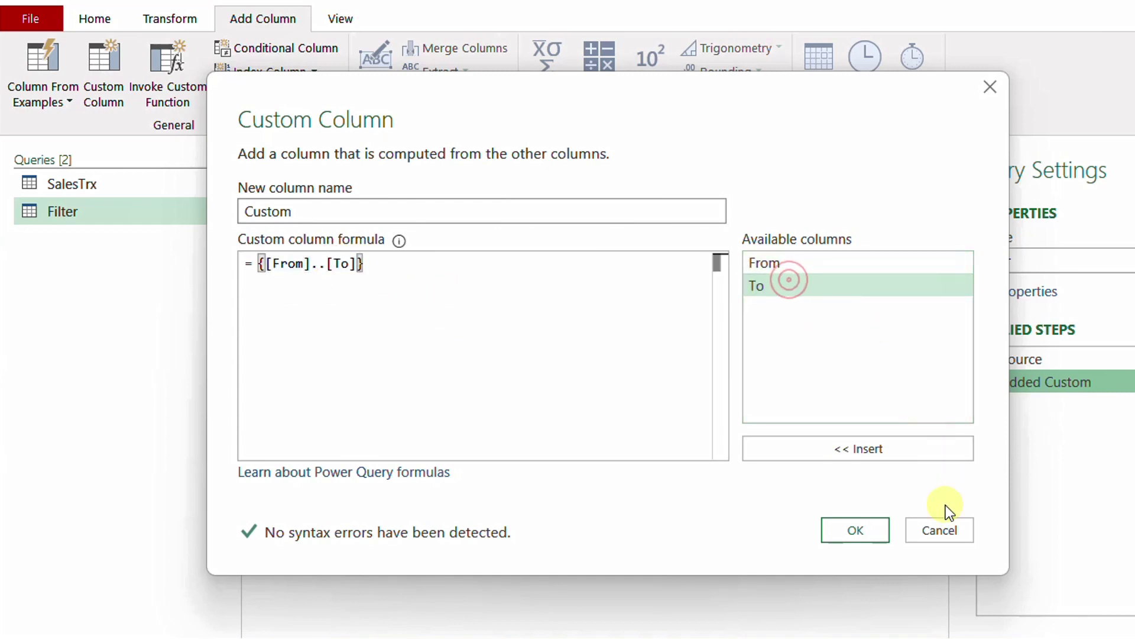
{"action": "left_click", "coordinate": [855, 530]}
{"action": "left_click", "coordinate": [775, 226]}
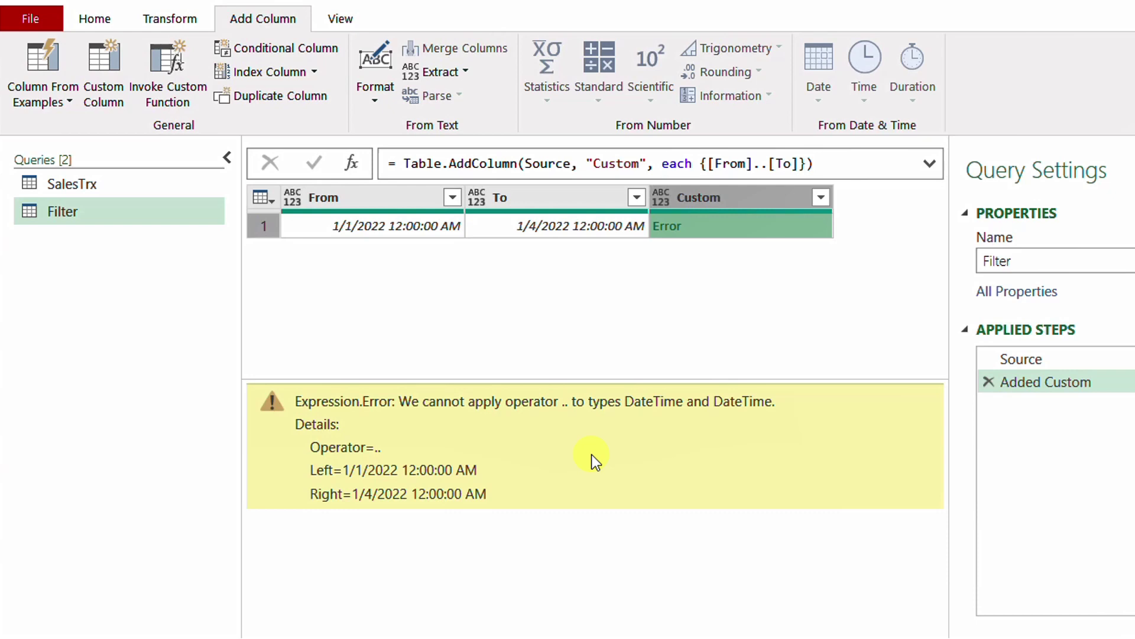
Wrap [From] and [To] in Number.From() so the Custom column returns a list.
{"action": "left_click", "coordinate": [1127, 381]}
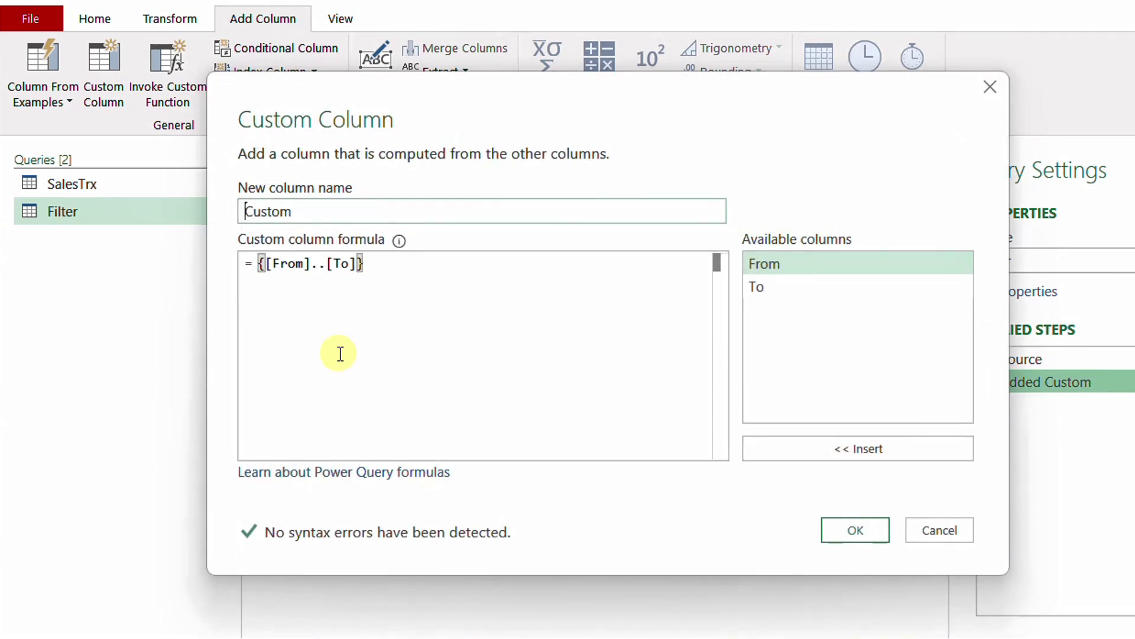
{"action": "left_click", "coordinate": [265, 265]}
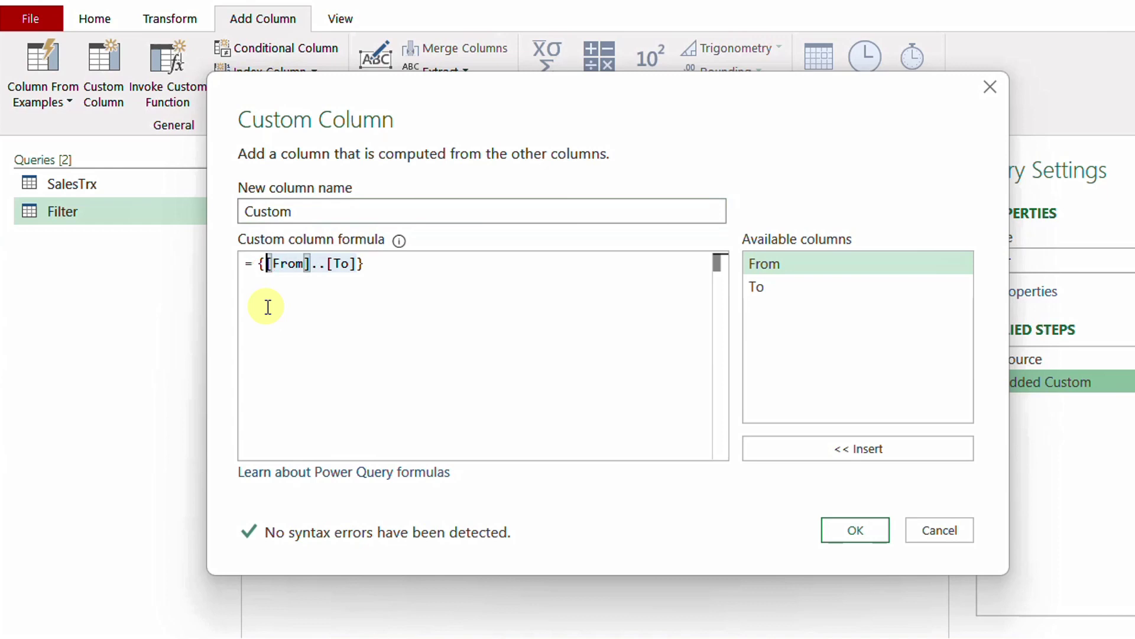
{"action": "type", "text": "Number.From("}
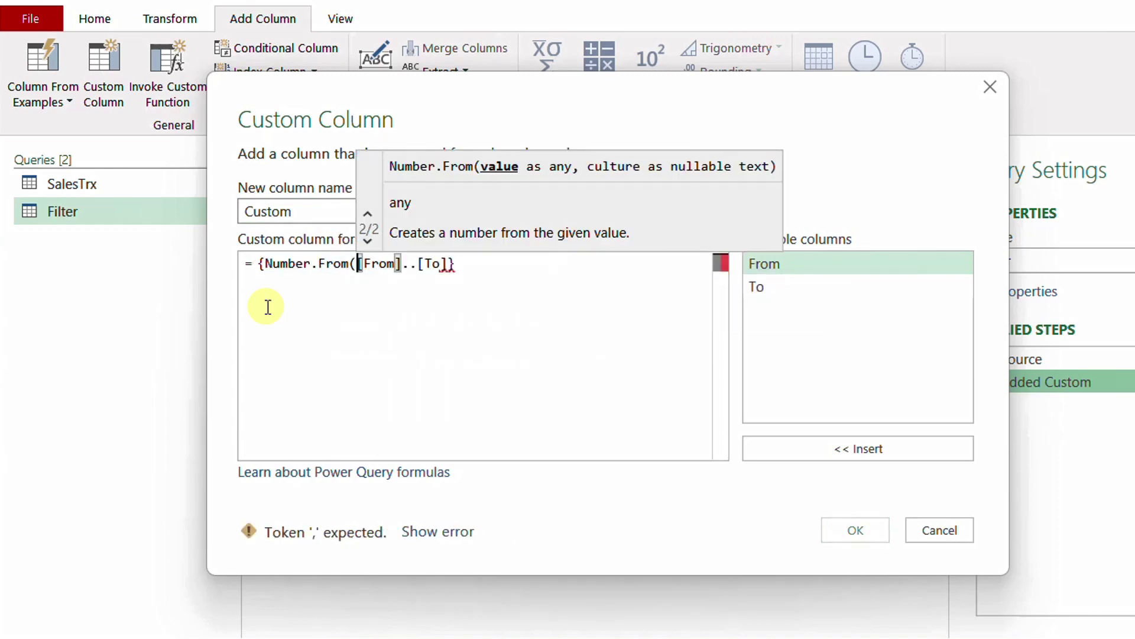
{"action": "key", "text": "Right"}
{"action": "key", "text": "Right"}
{"action": "key", "text": "Right"}
{"action": "key", "text": "Right"}
{"action": "key", "text": "Right"}
{"action": "key", "text": "Right"}
{"action": "type", "text": ")"}
{"action": "key", "text": "Right"}
{"action": "key", "text": "Right"}
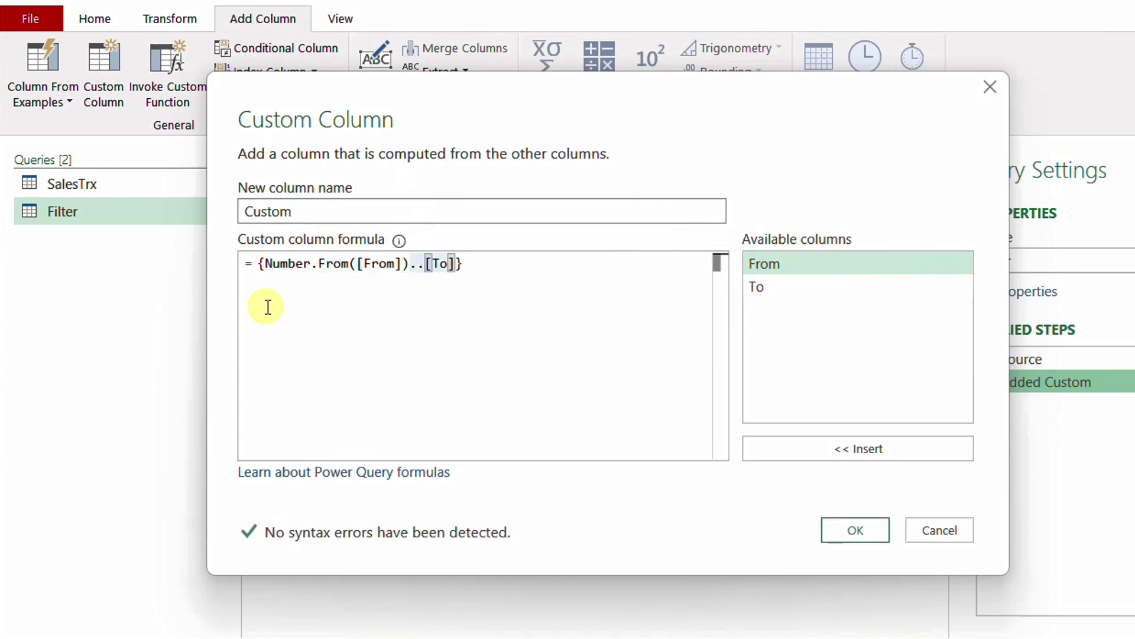
{"action": "type", "text": "Number.From("}
{"action": "key", "text": "Right"}
{"action": "key", "text": "Right"}
{"action": "key", "text": "Right"}
{"action": "key", "text": "Right"}
{"action": "type", "text": ")"}
{"action": "left_click", "coordinate": [842, 533]}
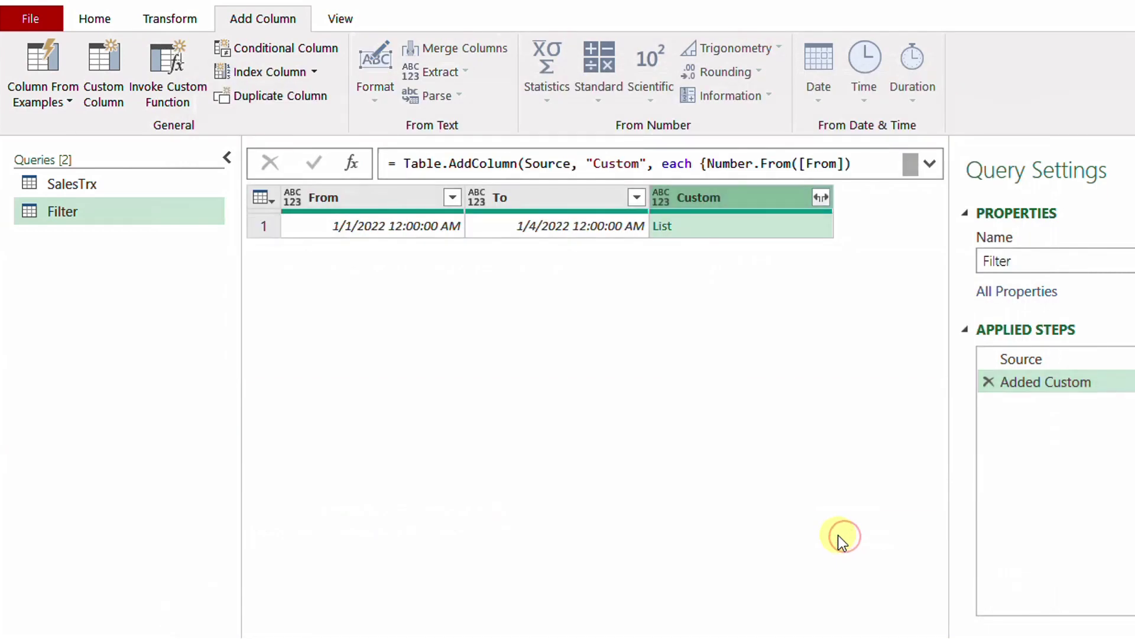
Expand the Custom list to new rows, giving four rows from 44562 to 44565.
{"action": "left_click", "coordinate": [776, 229]}
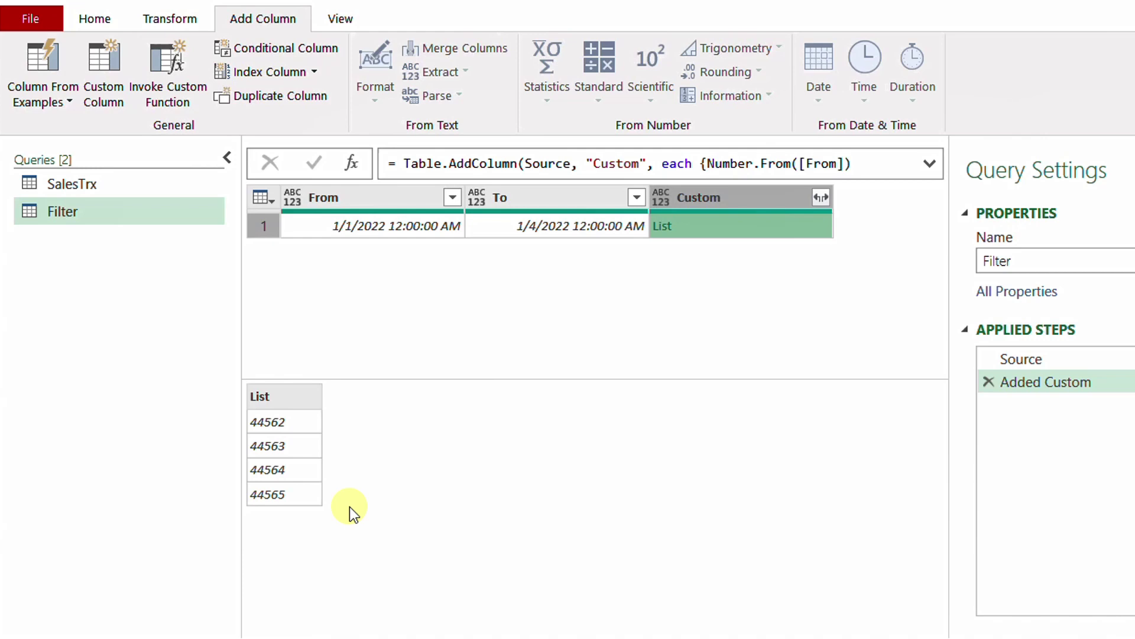
{"action": "left_click", "coordinate": [820, 197]}
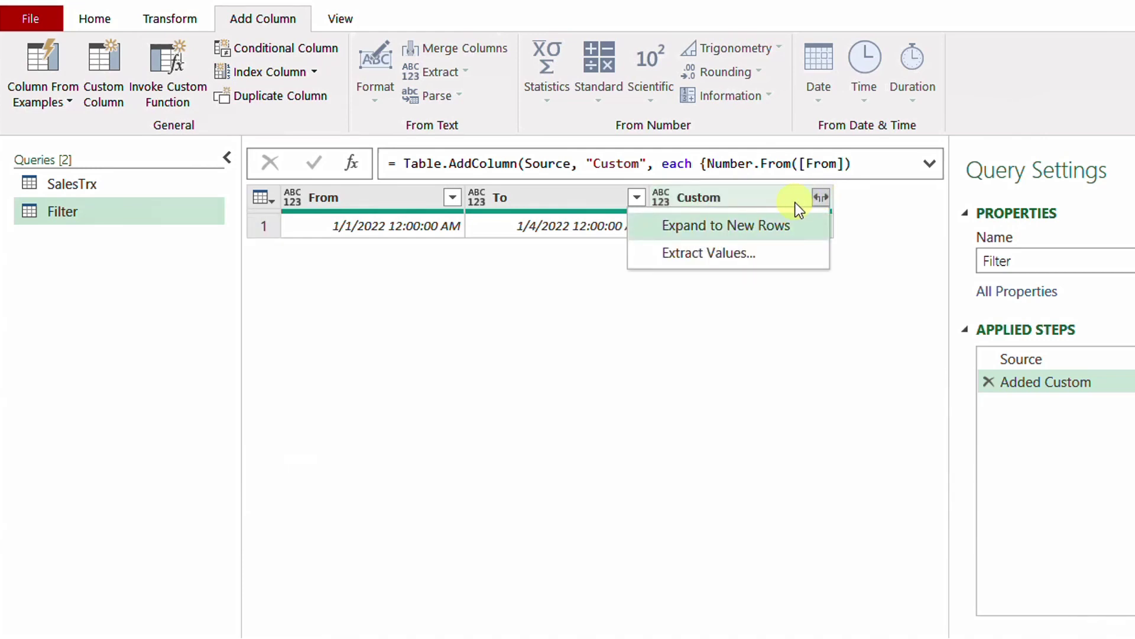
{"action": "left_click", "coordinate": [755, 228]}
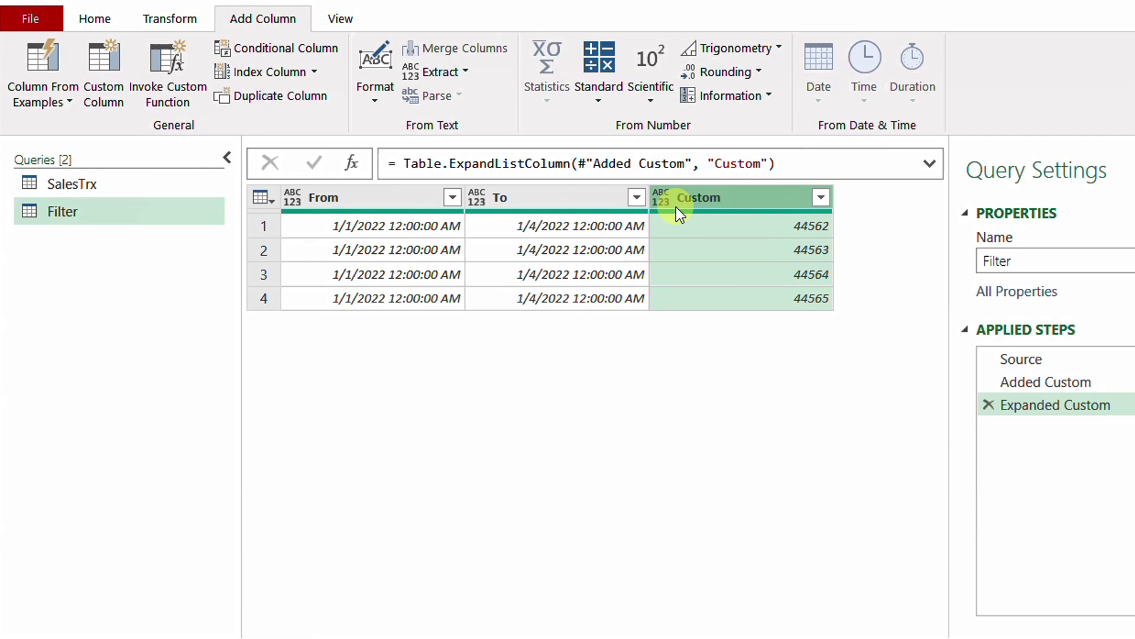
{"action": "key", "text": "Home"}
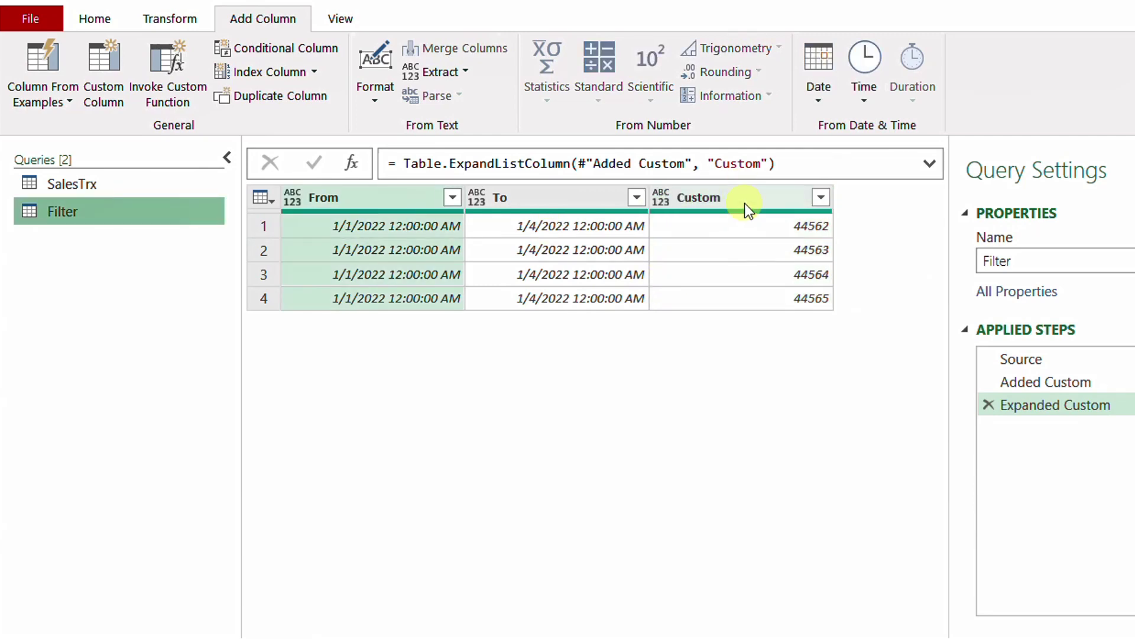
Set the Custom column's type to Date so it shows 1/1/2022 through 1/4/2022.
{"action": "left_click", "coordinate": [744, 197]}
{"action": "left_click", "coordinate": [102, 190]}
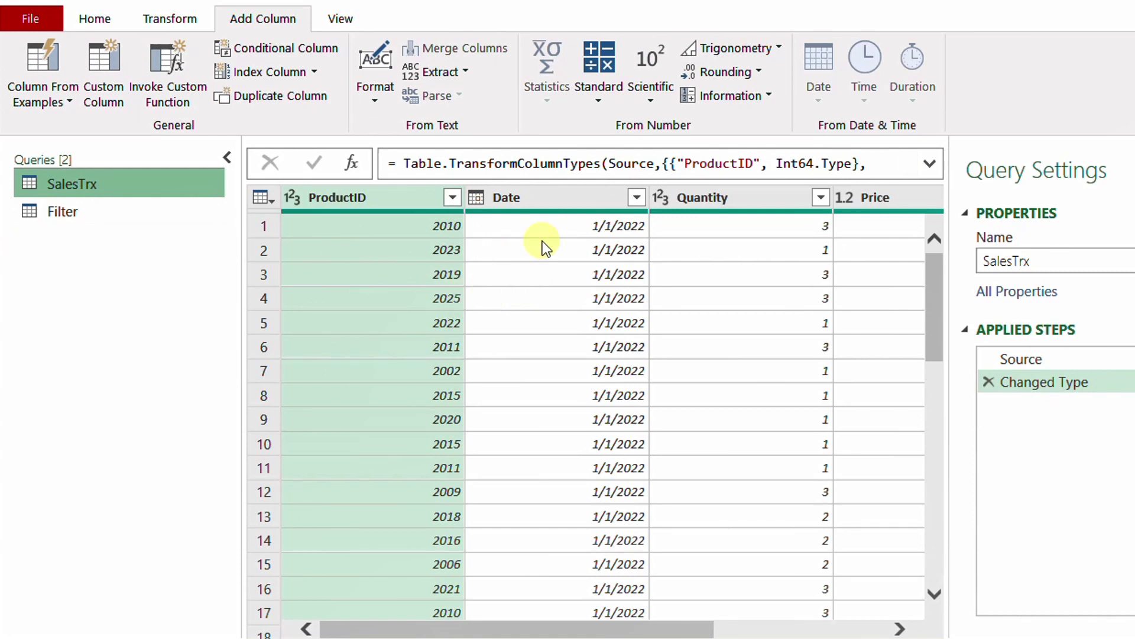
{"action": "left_click", "coordinate": [92, 215]}
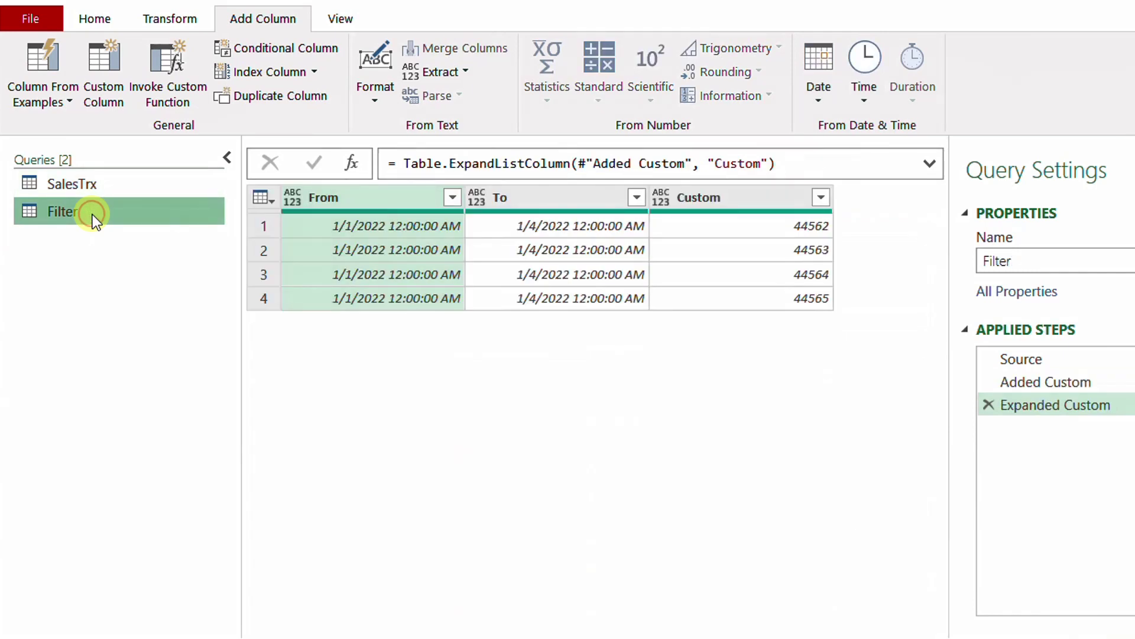
{"action": "left_click", "coordinate": [661, 197]}
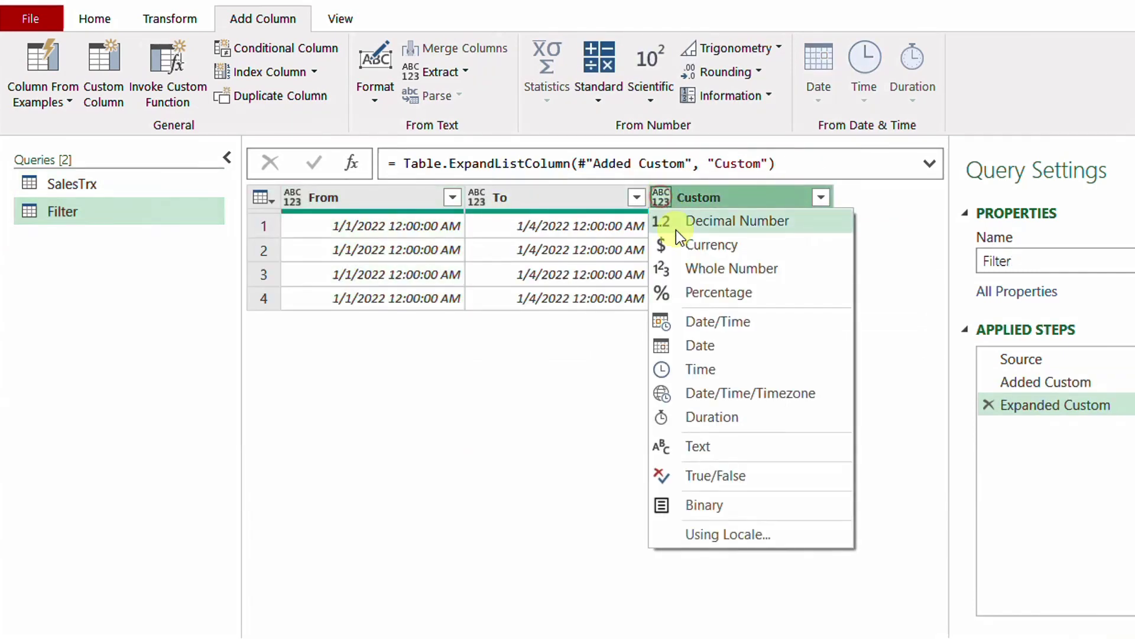
{"action": "left_click", "coordinate": [710, 343]}
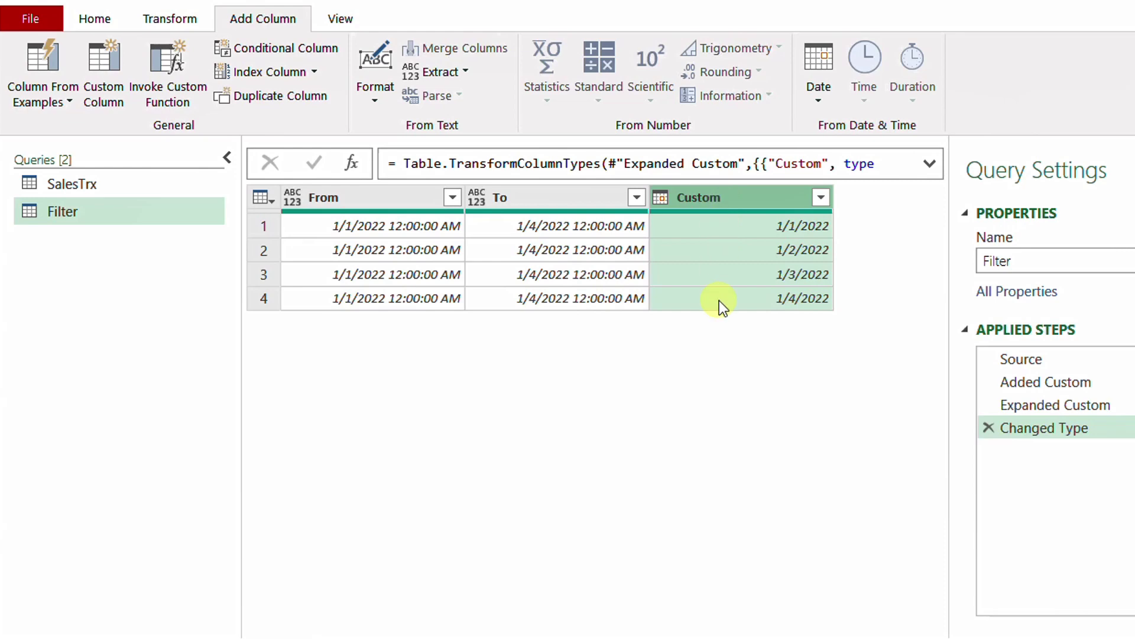
{"action": "left_click", "coordinate": [100, 18]}
Merge Filter with SalesTrx, matching Custom to the Date column with an Inner join.
{"action": "left_click", "coordinate": [822, 48]}
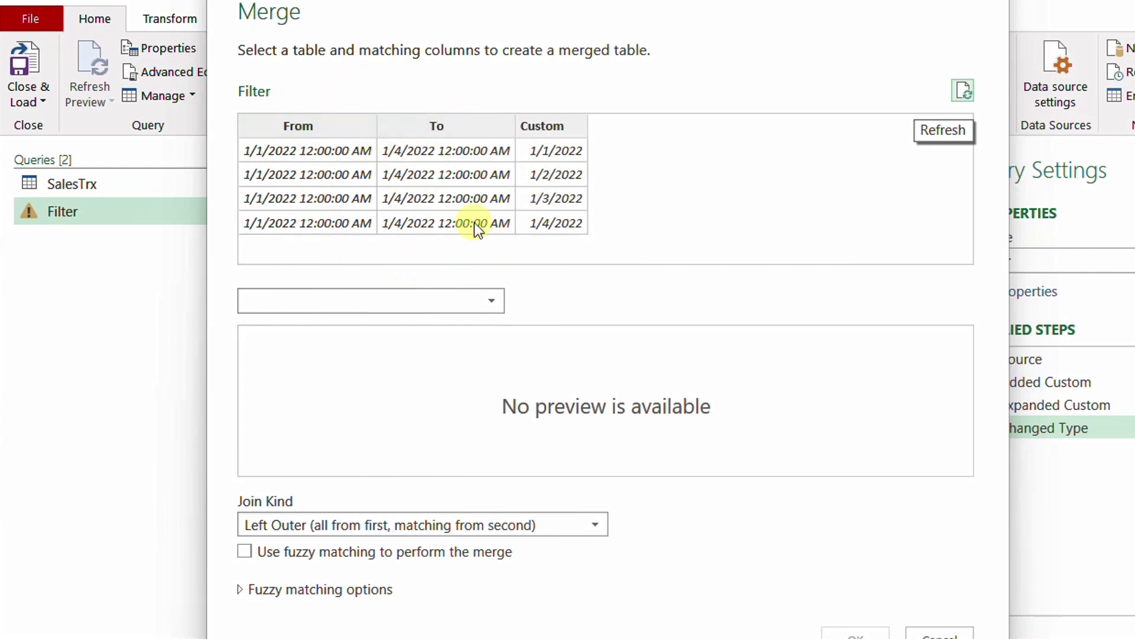
{"action": "left_click", "coordinate": [495, 303]}
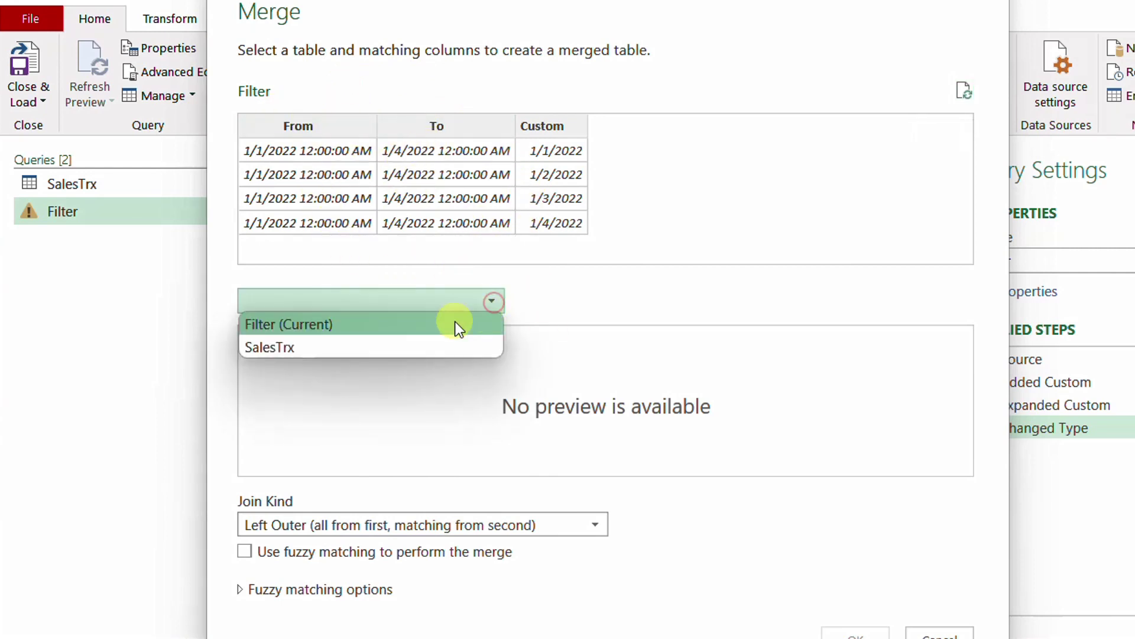
{"action": "left_click", "coordinate": [360, 343]}
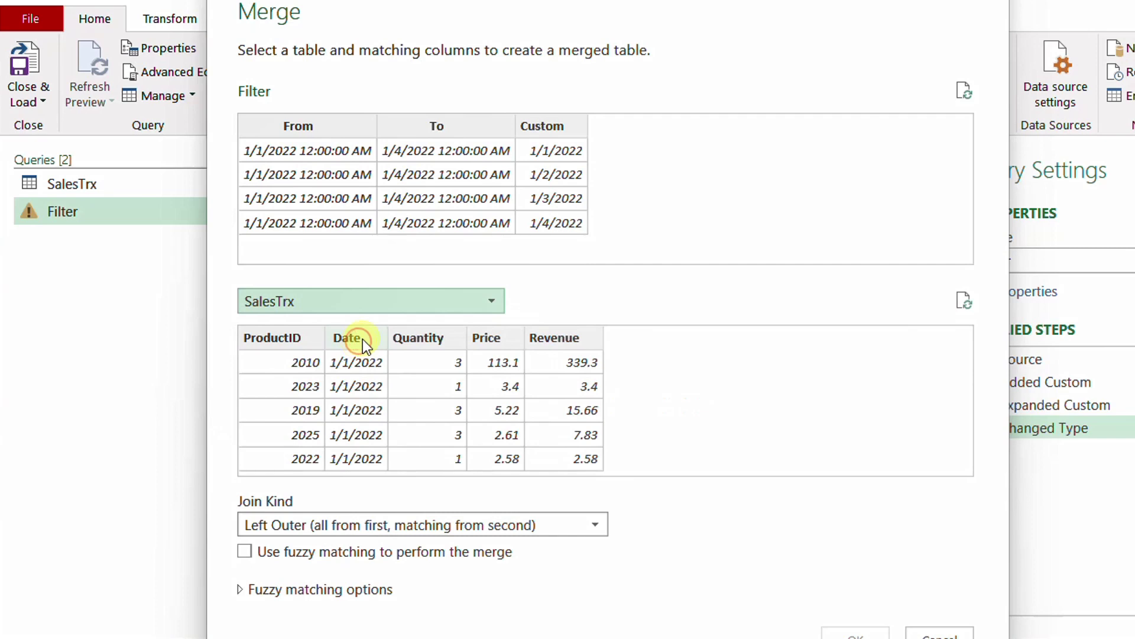
{"action": "left_click", "coordinate": [565, 119]}
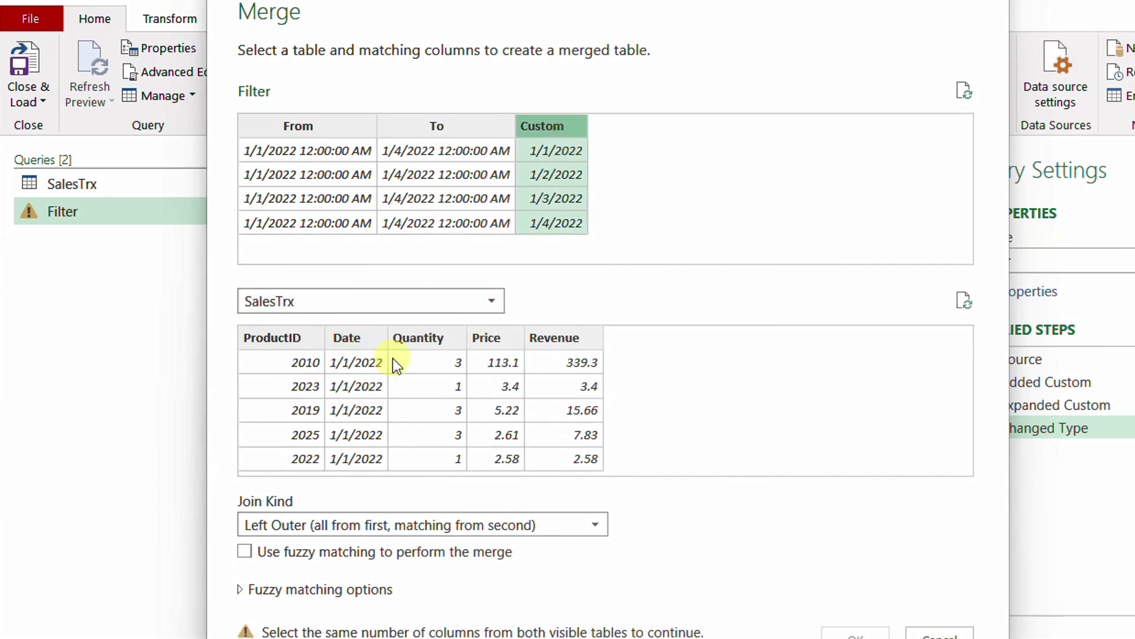
{"action": "left_click", "coordinate": [336, 336]}
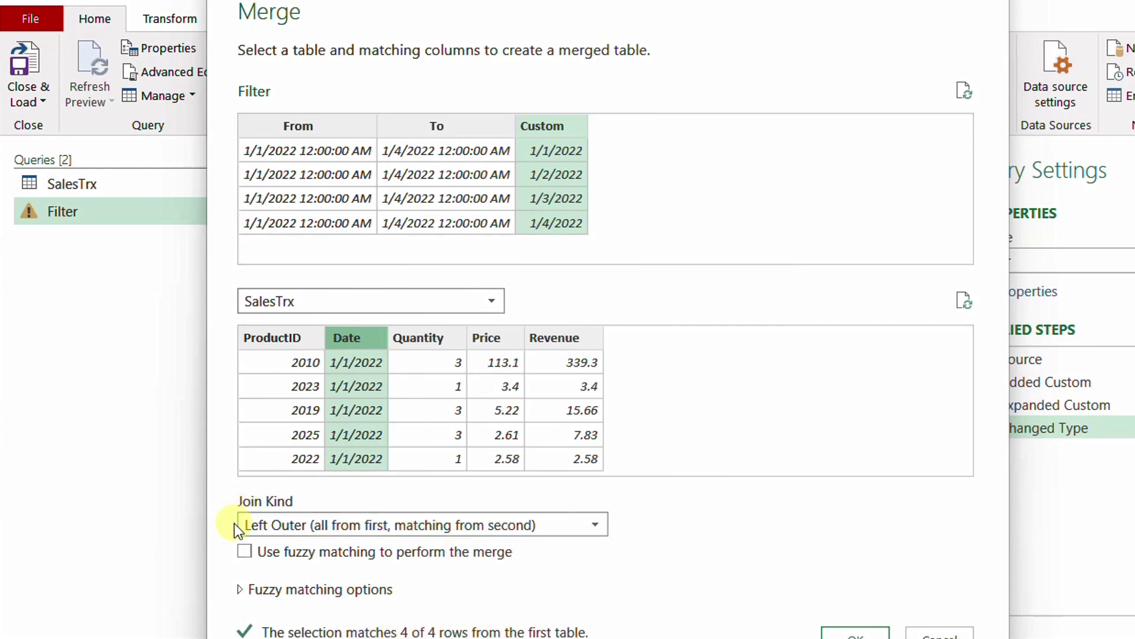
{"action": "left_click", "coordinate": [393, 524]}
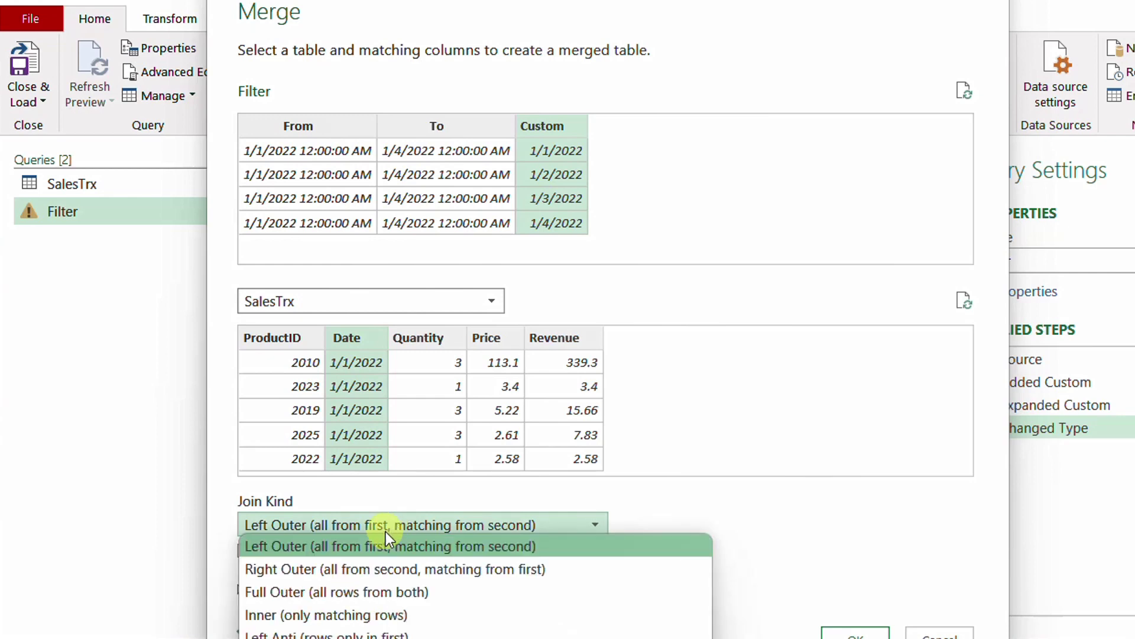
{"action": "left_click", "coordinate": [364, 605]}
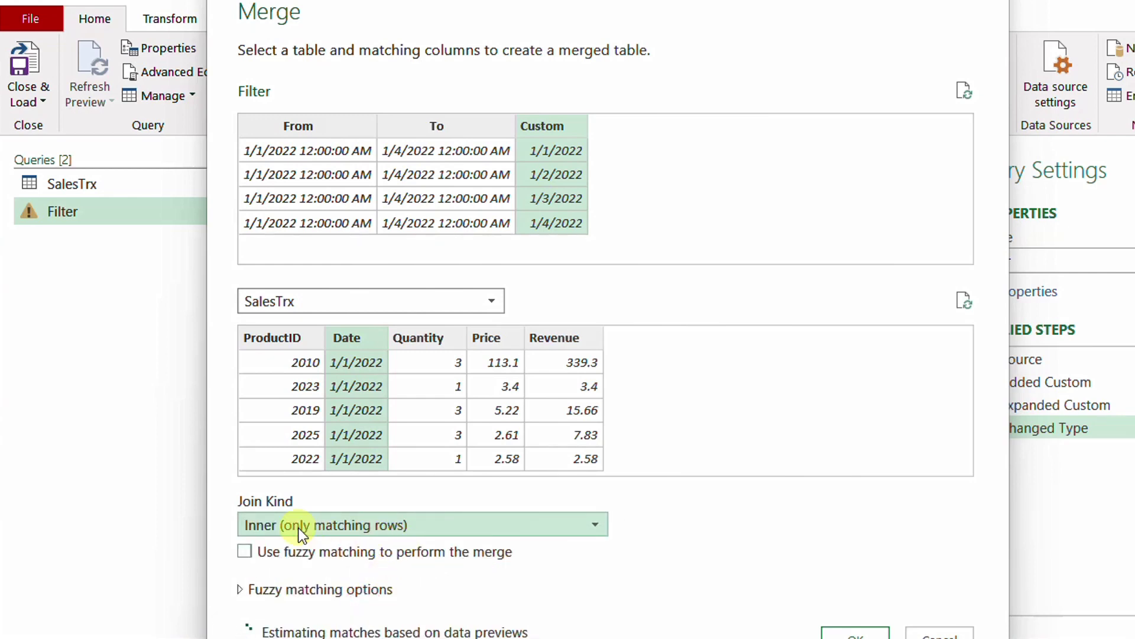
{"action": "left_click_drag", "start_coordinate": [610, 3], "coordinate": [287, 43]}
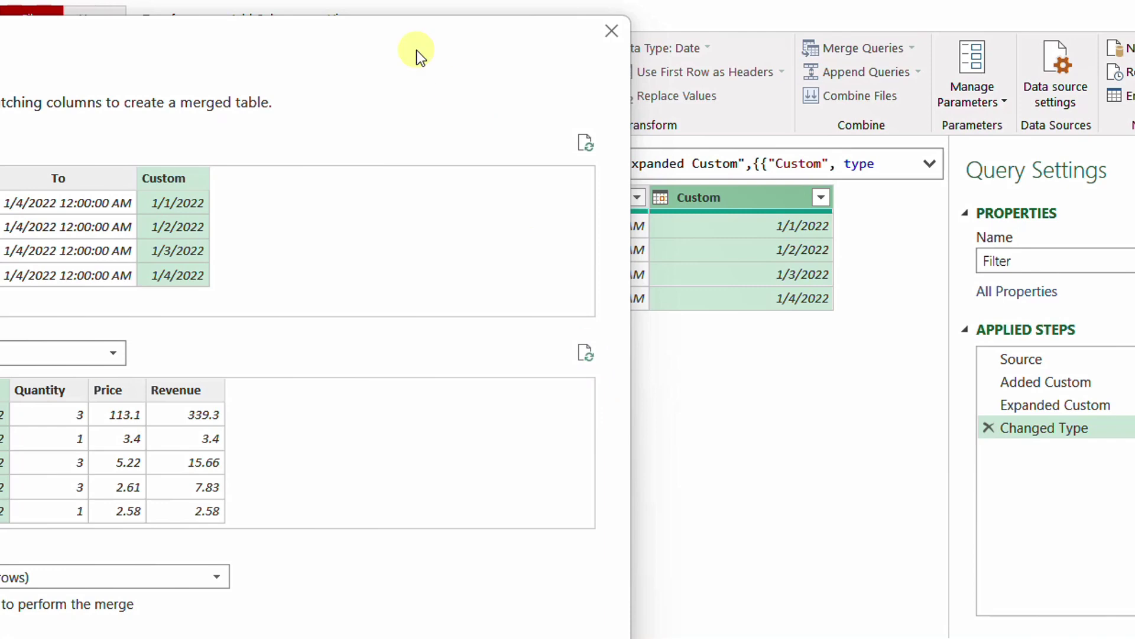
{"action": "left_click_drag", "start_coordinate": [404, 31], "coordinate": [783, 3]}
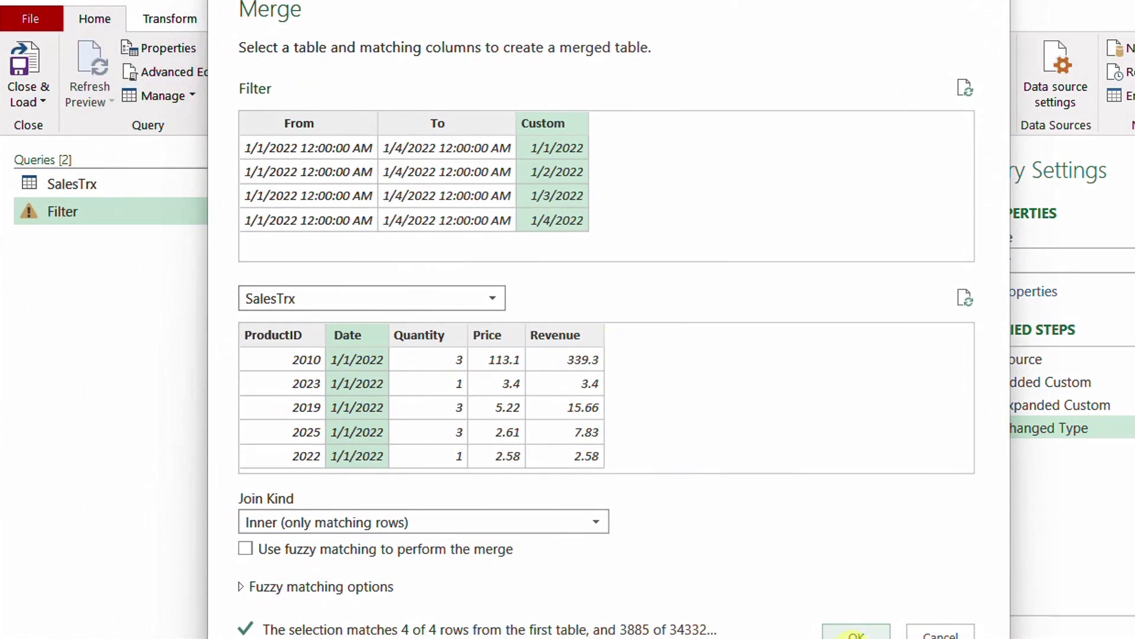
{"action": "left_click", "coordinate": [856, 632]}
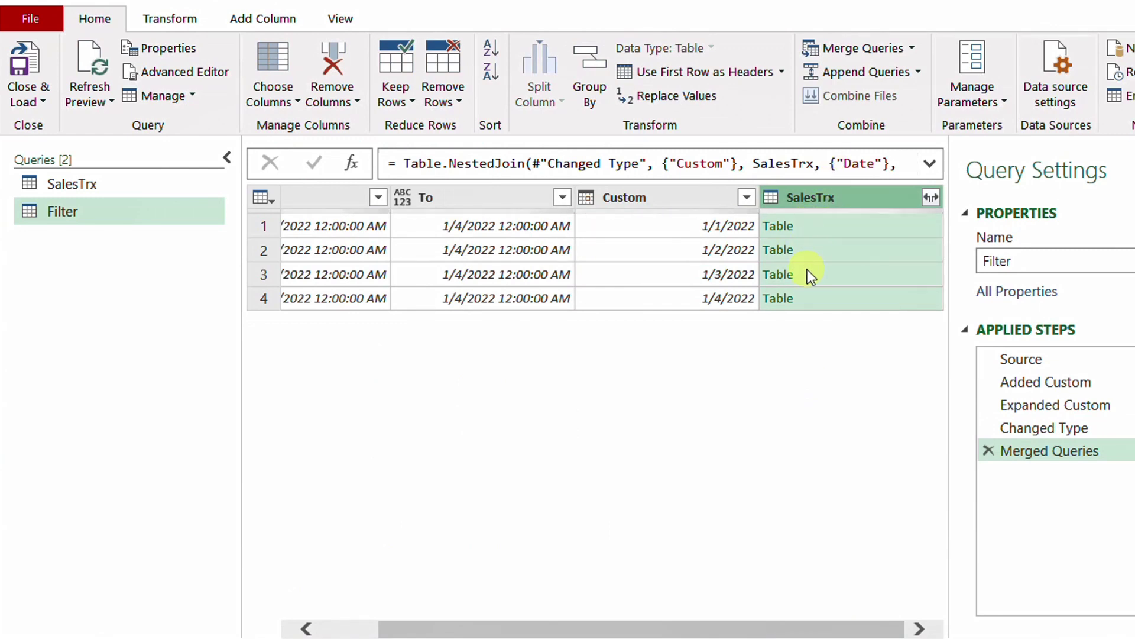
Preview the nested sales tables, then keep only the SalesTrx column.
{"action": "left_click", "coordinate": [873, 229]}
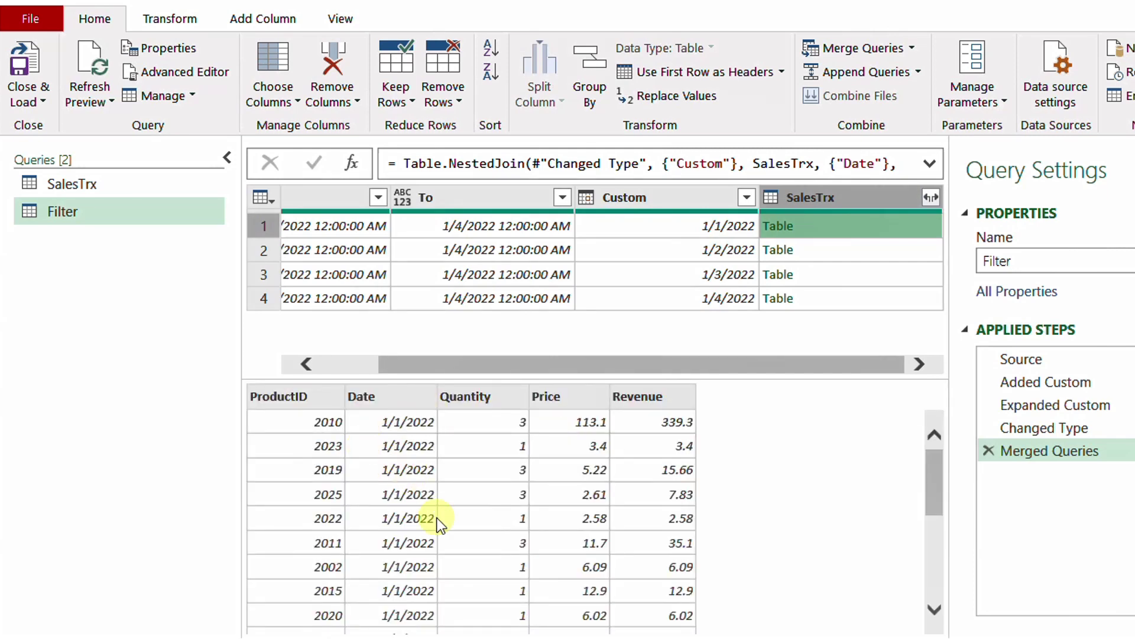
{"action": "left_click", "coordinate": [903, 251]}
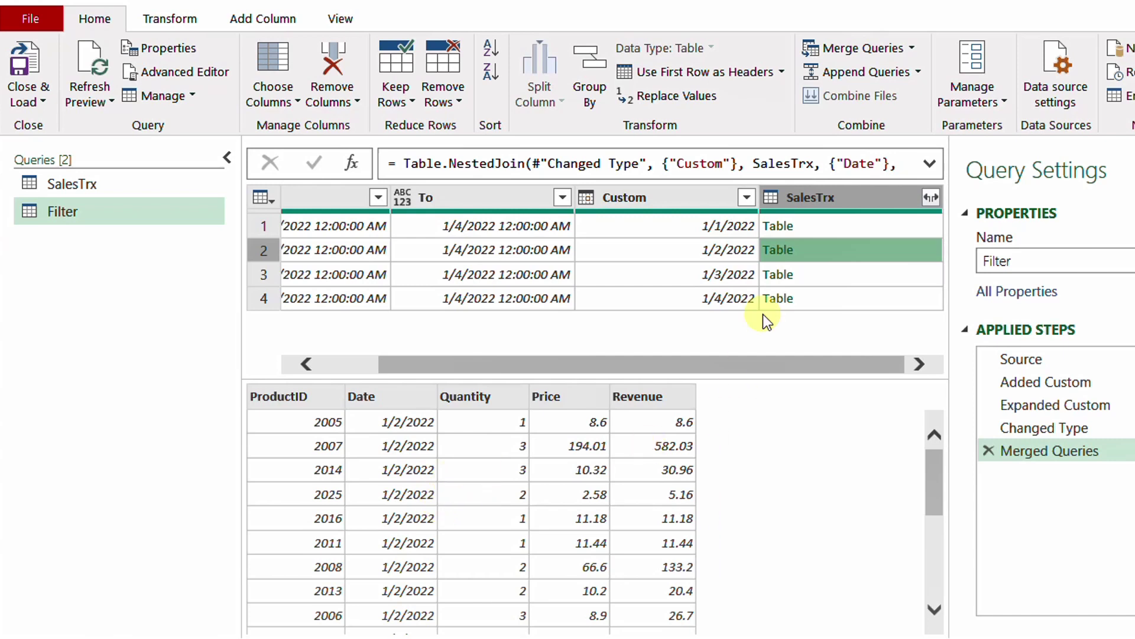
{"action": "left_click", "coordinate": [826, 197]}
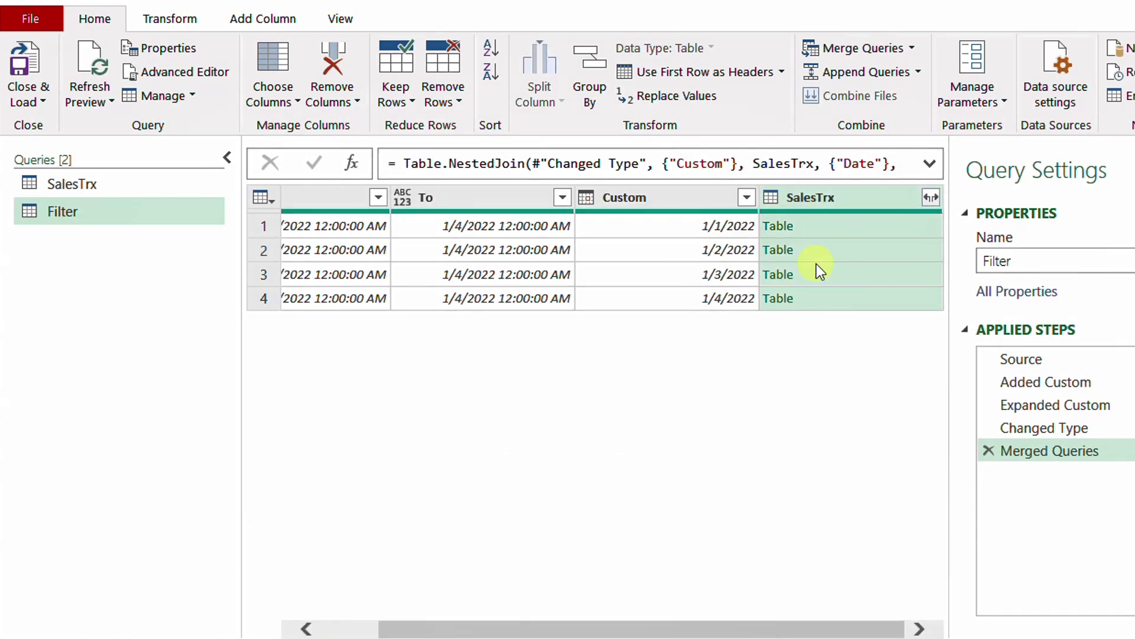
{"action": "right_click", "coordinate": [825, 200]}
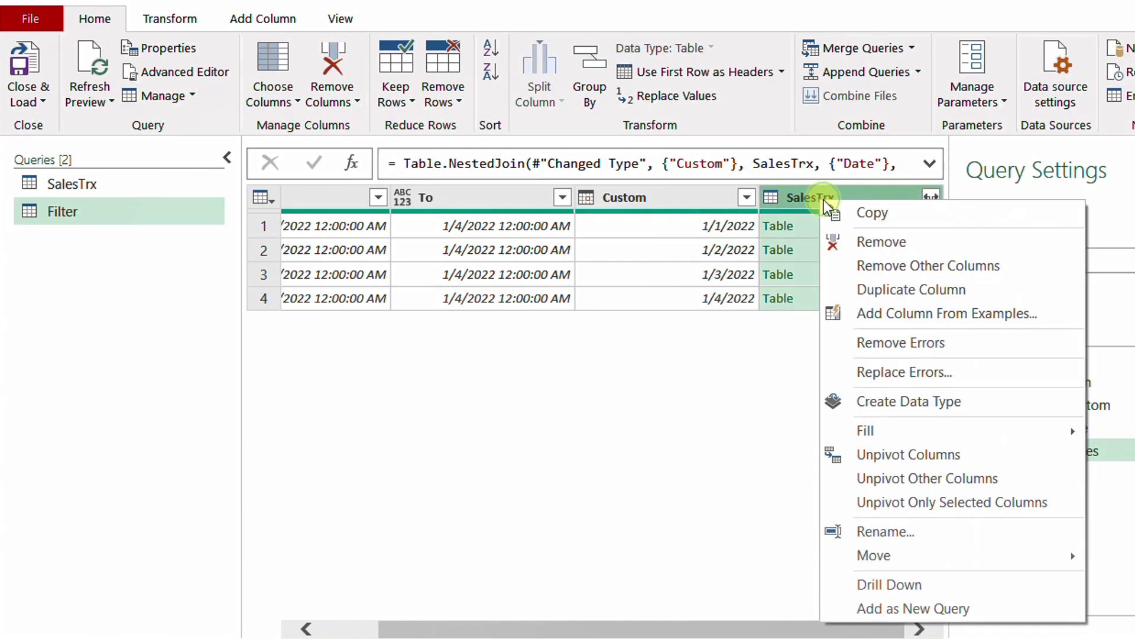
{"action": "left_click", "coordinate": [861, 261]}
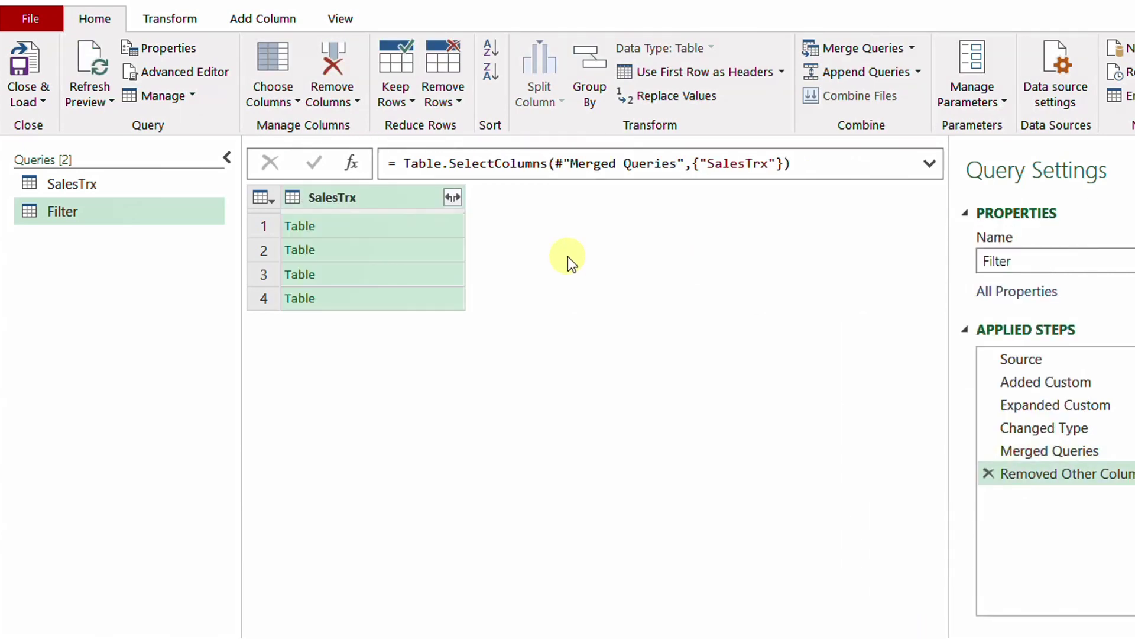
Expand SalesTrx into ProductID, Date, Quantity, Price and Revenue without the column-name prefix.
{"action": "left_click", "coordinate": [453, 197]}
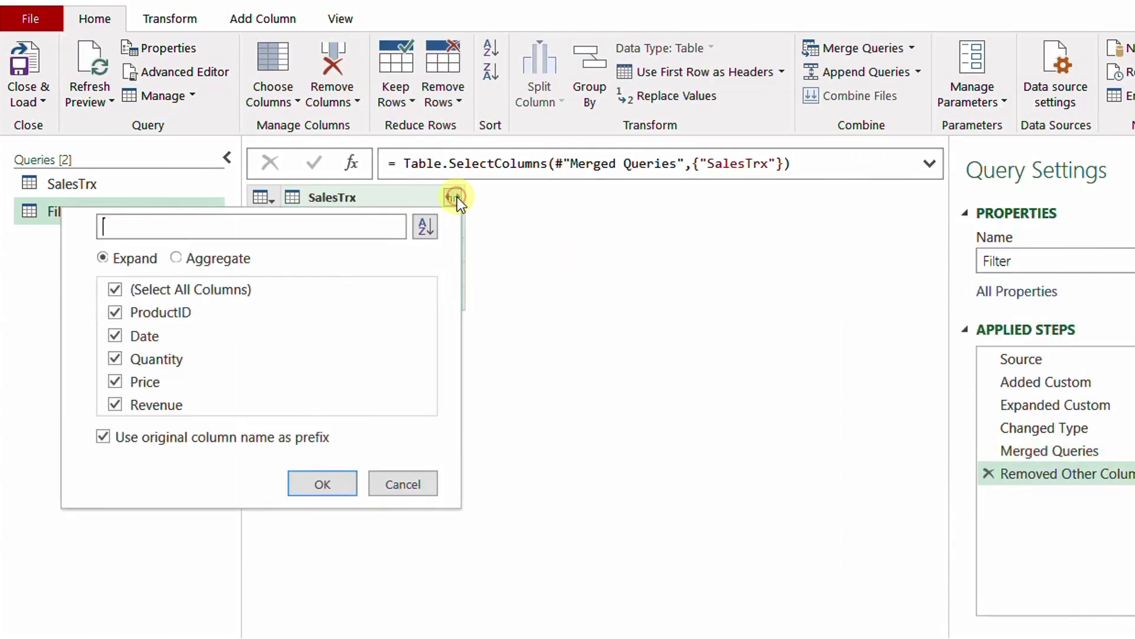
{"action": "left_click", "coordinate": [124, 434]}
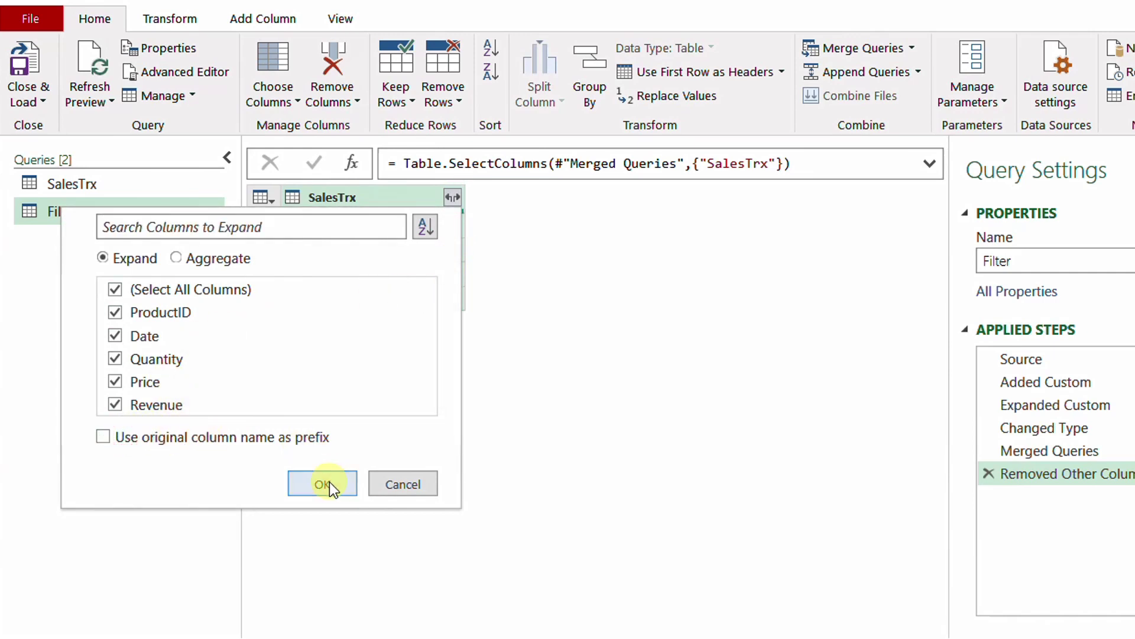
{"action": "left_click", "coordinate": [329, 482]}
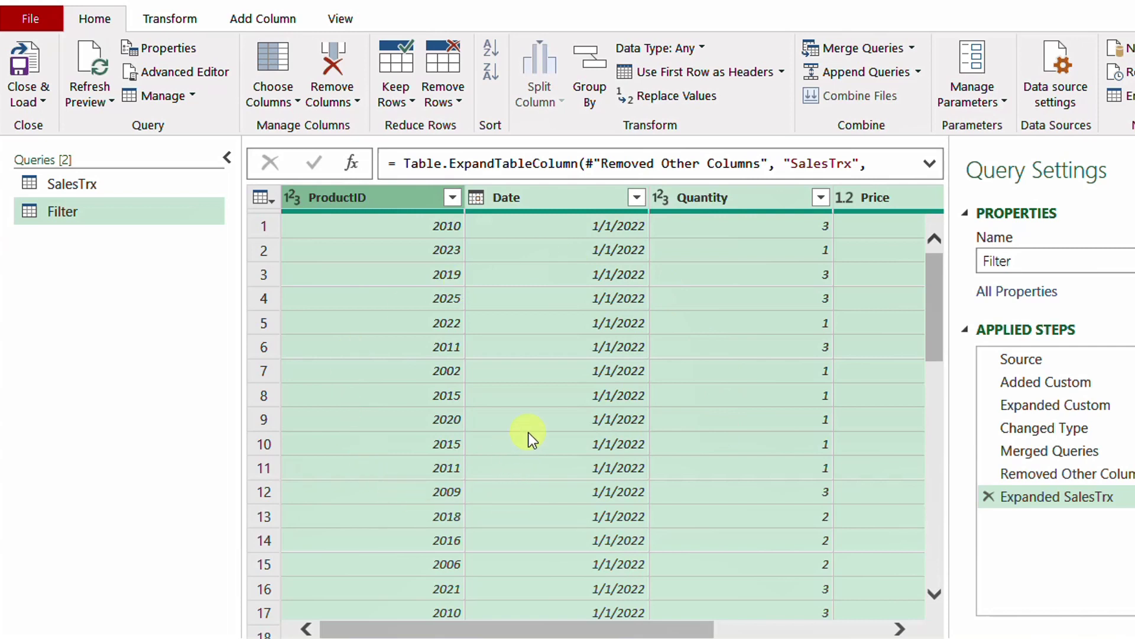
Load the Filter query as a table on the existing worksheet at $J$1.
{"action": "left_click", "coordinate": [24, 66]}
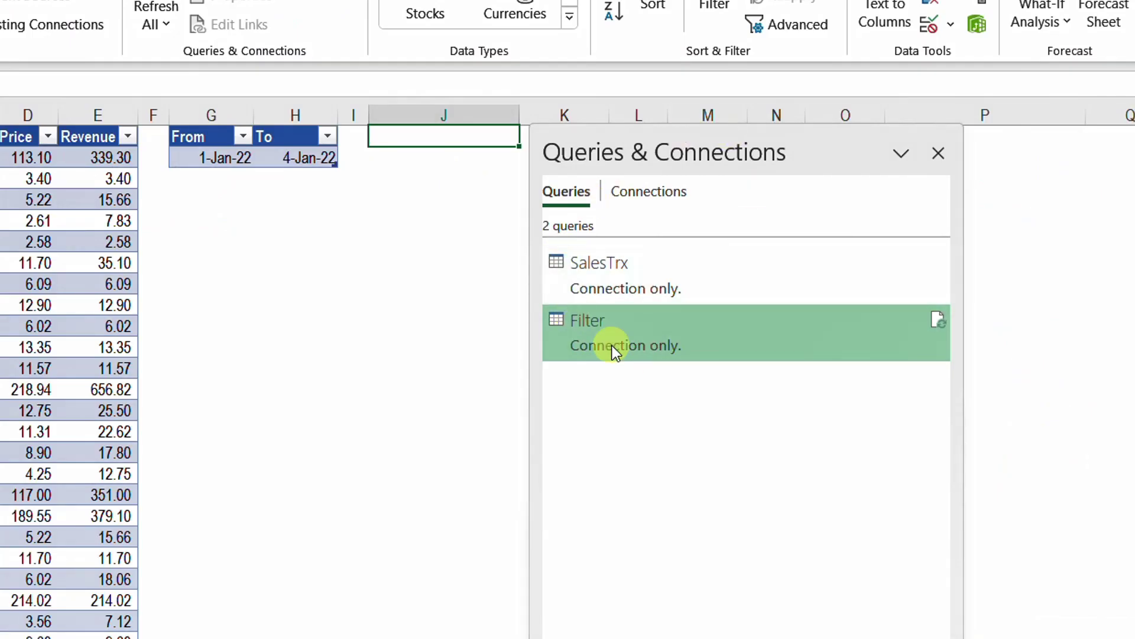
{"action": "right_click", "coordinate": [636, 337]}
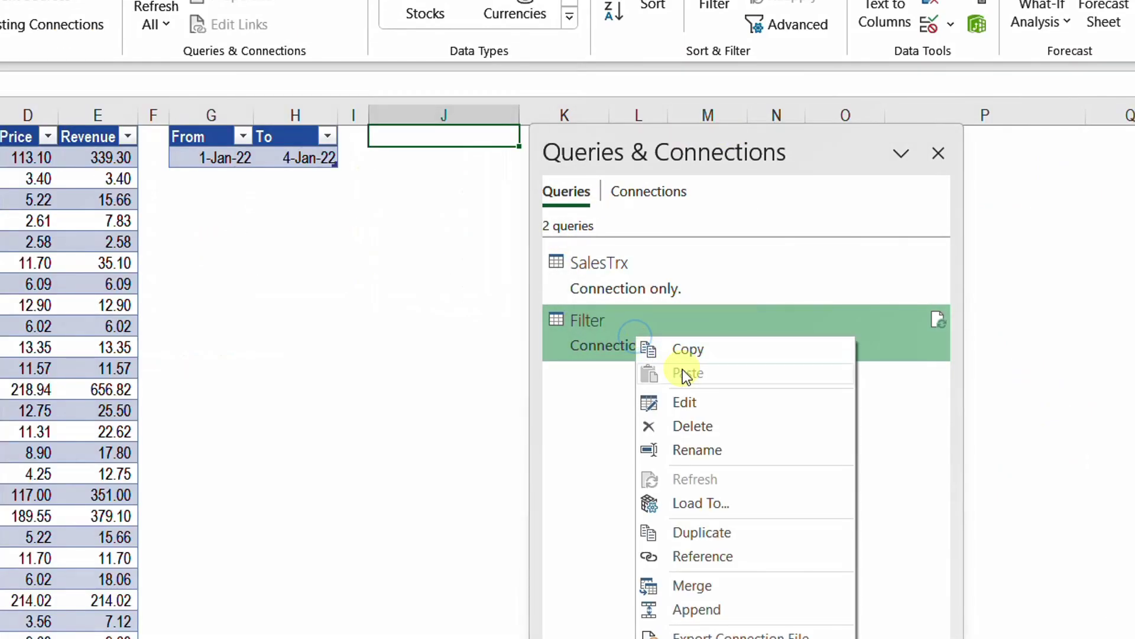
{"action": "left_click", "coordinate": [700, 501]}
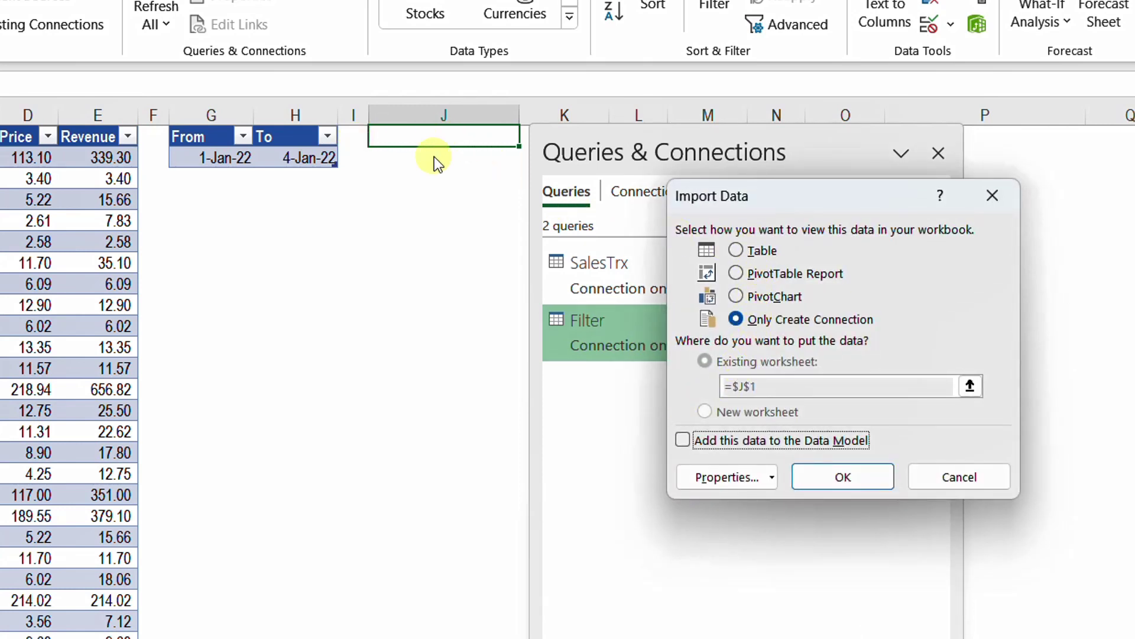
{"action": "left_click", "coordinate": [755, 251]}
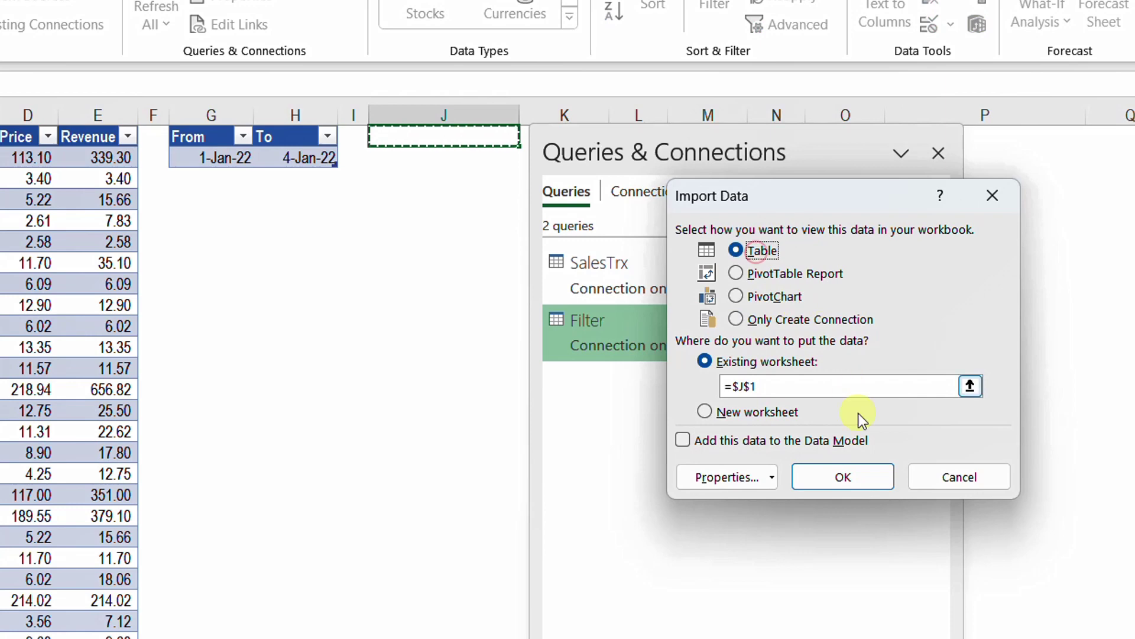
{"action": "left_click", "coordinate": [843, 478]}
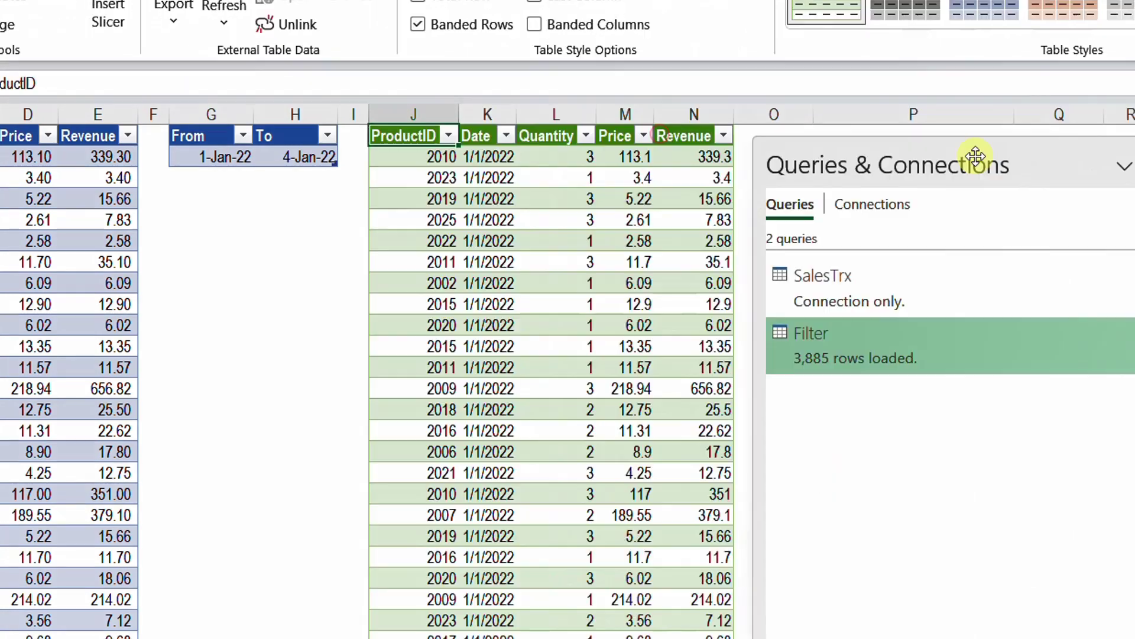
{"action": "left_click_drag", "start_coordinate": [976, 156], "coordinate": [1013, 152]}
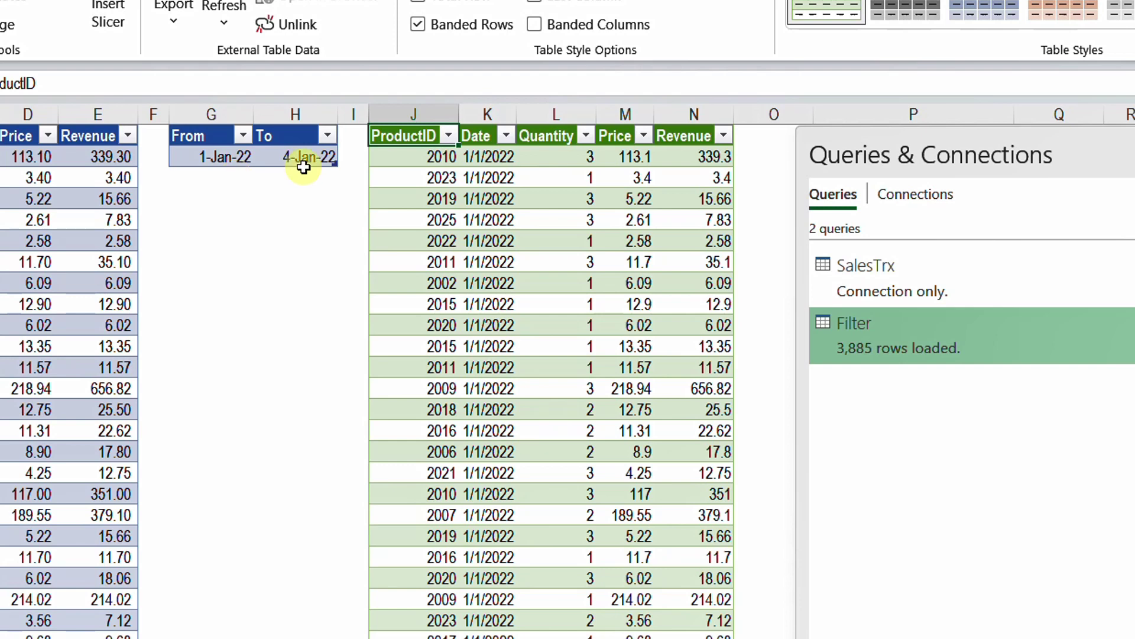
Change the From date in G2 to 1/5/2022 (5-Jan-22).
{"action": "left_click", "coordinate": [229, 156]}
{"action": "left_click", "coordinate": [3, 82]}
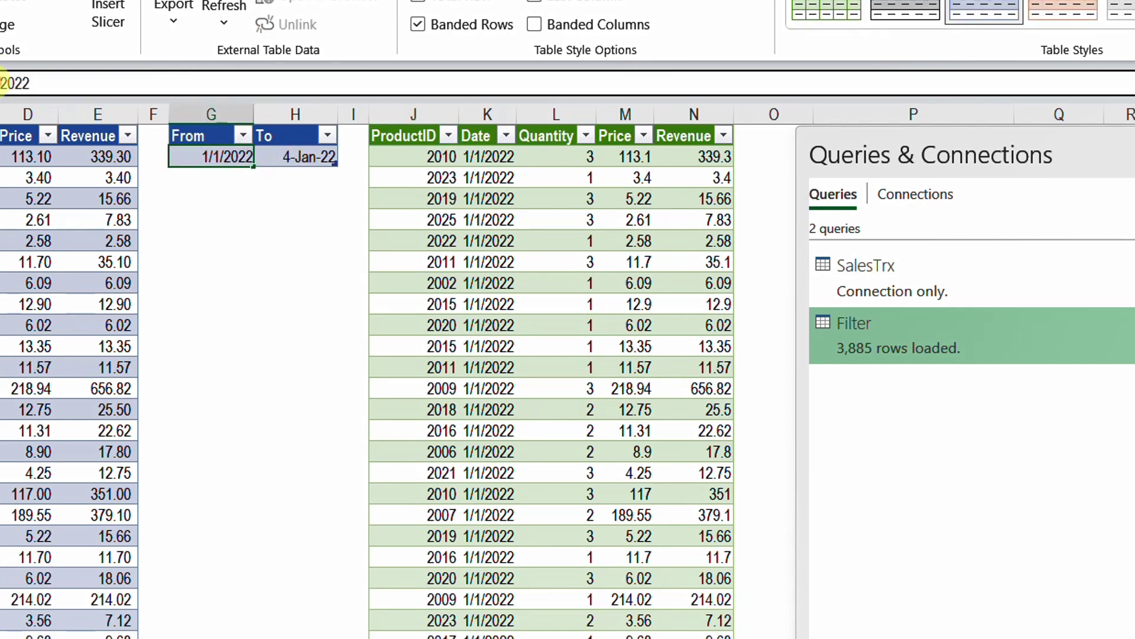
{"action": "type", "text": "5"}
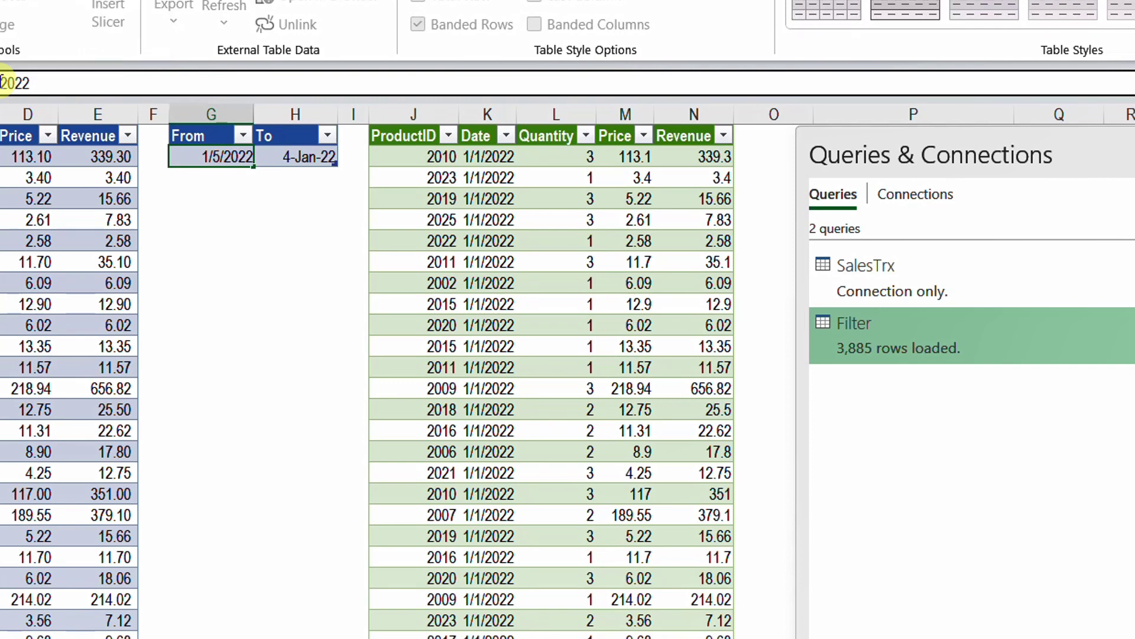
{"action": "key", "text": "Return"}
{"action": "right_click", "coordinate": [450, 223]}
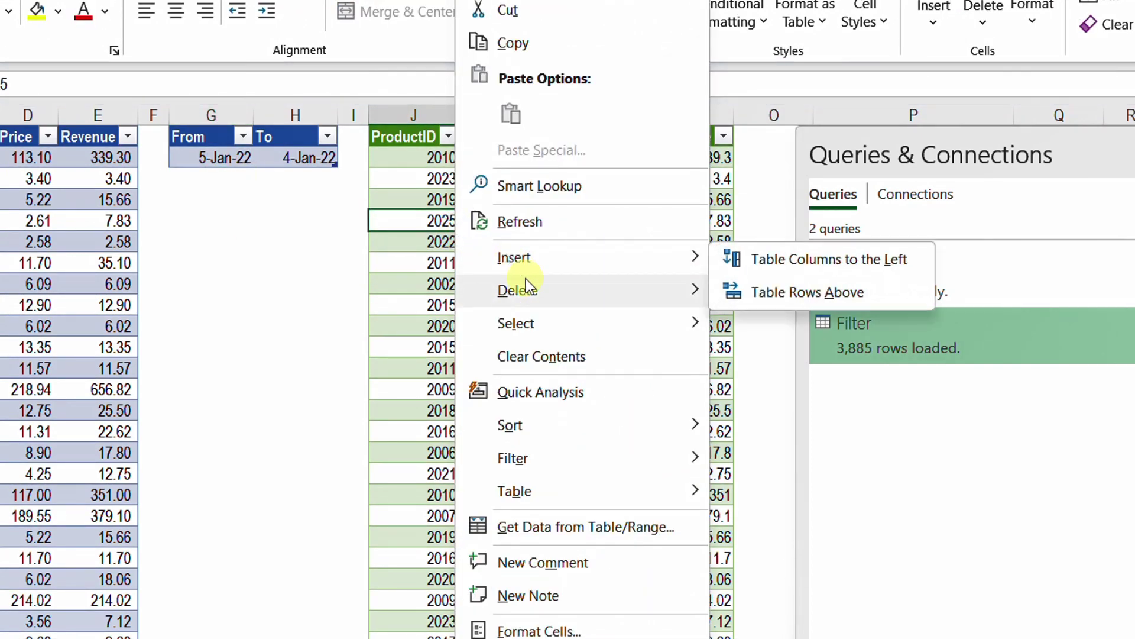
Refresh the Filter table for From 5-Jan-22 to 4-Jan-22, getting 0 rows, then reopen the query.
{"action": "left_click", "coordinate": [520, 221]}
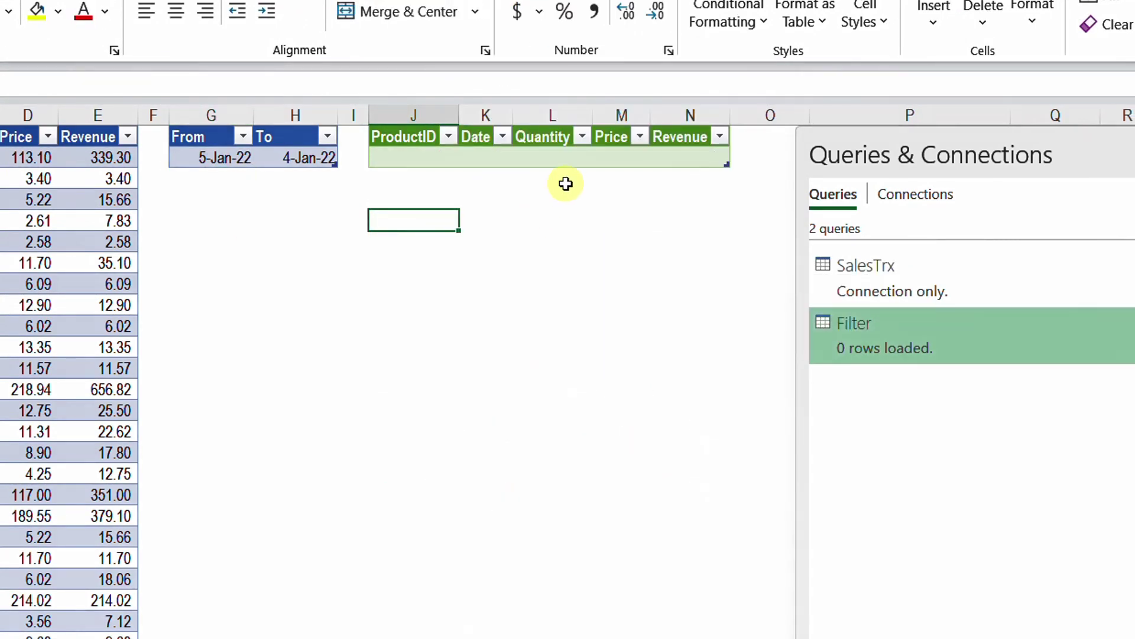
{"action": "left_click", "coordinate": [423, 155]}
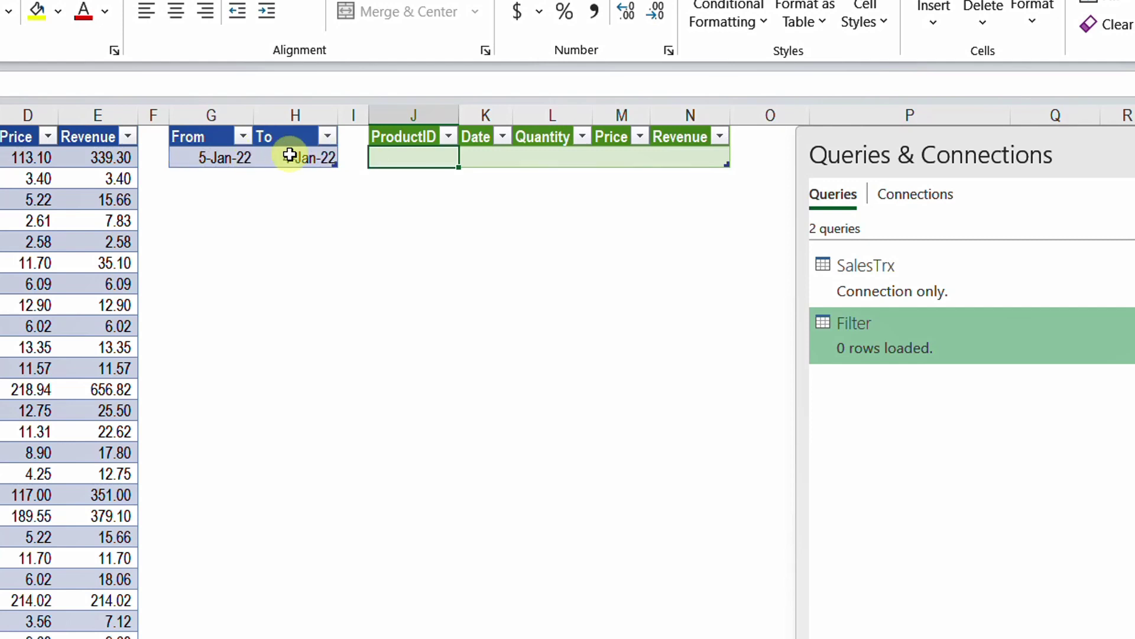
{"action": "double_click", "coordinate": [935, 349]}
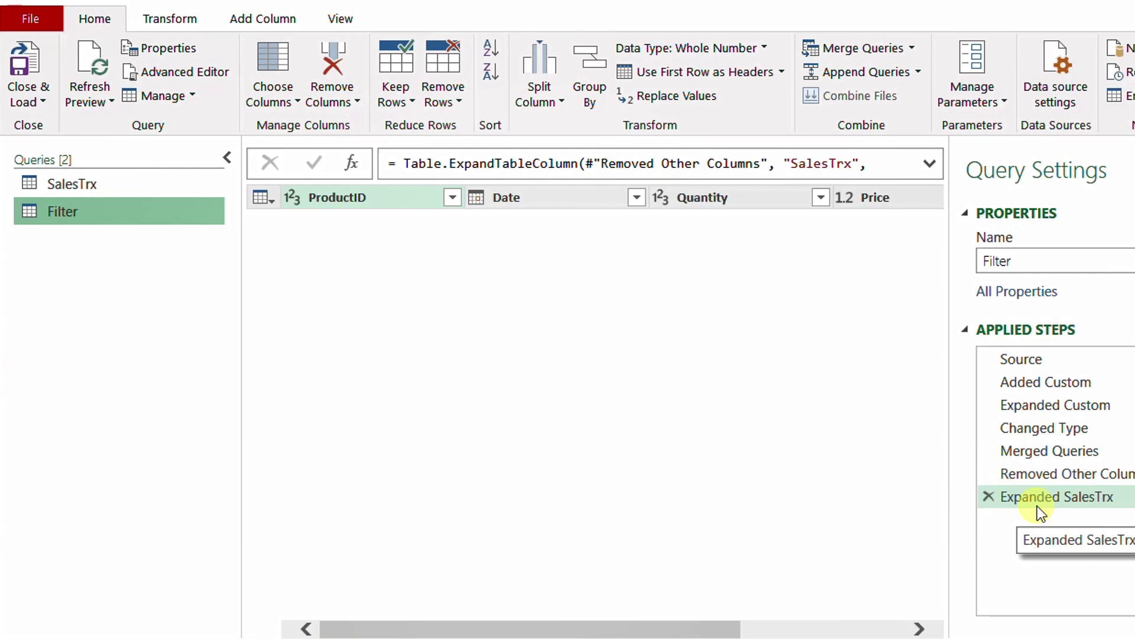
Add a Custom1 step with = Table.IsEmpty(#"Expanded SalesTrx"), which returns TRUE.
{"action": "left_click", "coordinate": [354, 165]}
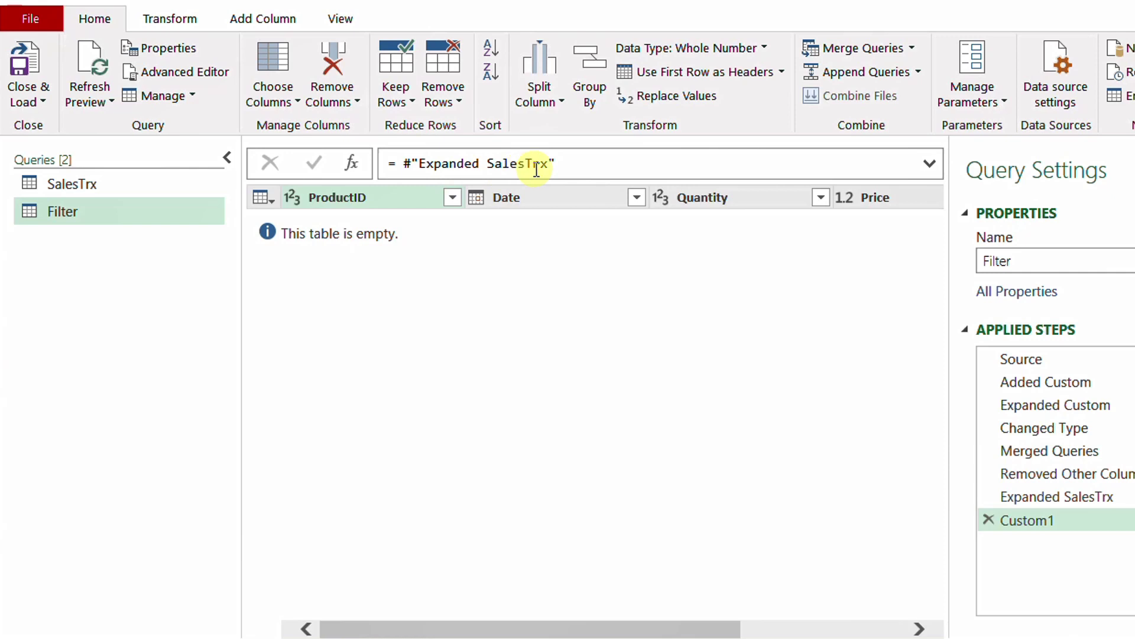
{"action": "left_click", "coordinate": [396, 165]}
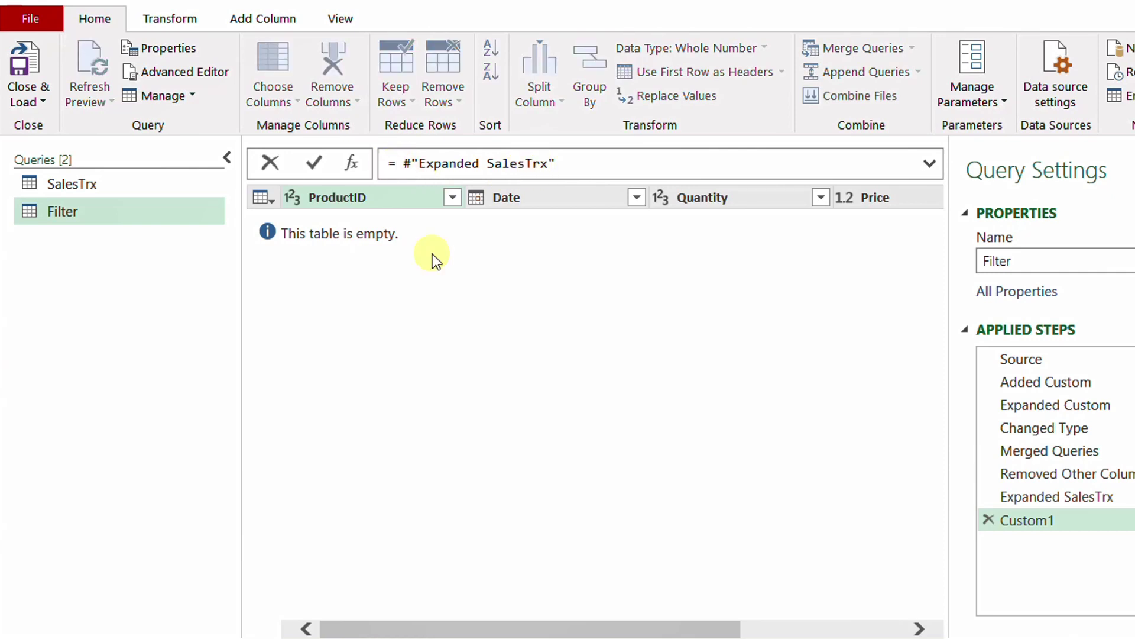
{"action": "type", "text": "Table.IsEmpty("}
{"action": "left_click", "coordinate": [690, 165]}
{"action": "type", "text": ")"}
{"action": "key", "text": "Return"}
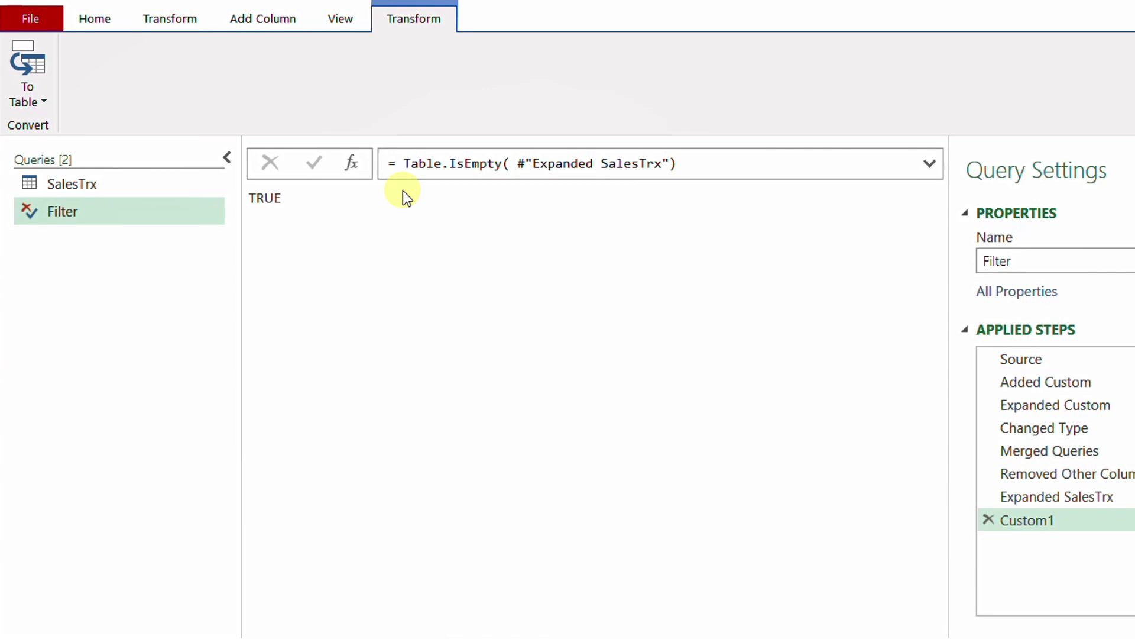
Rewrite Custom1 as: if Table.IsEmpty(#"Expanded SalesTrx") then "Please use valid dates".
{"action": "left_click", "coordinate": [397, 168]}
{"action": "type", "text": "if"}
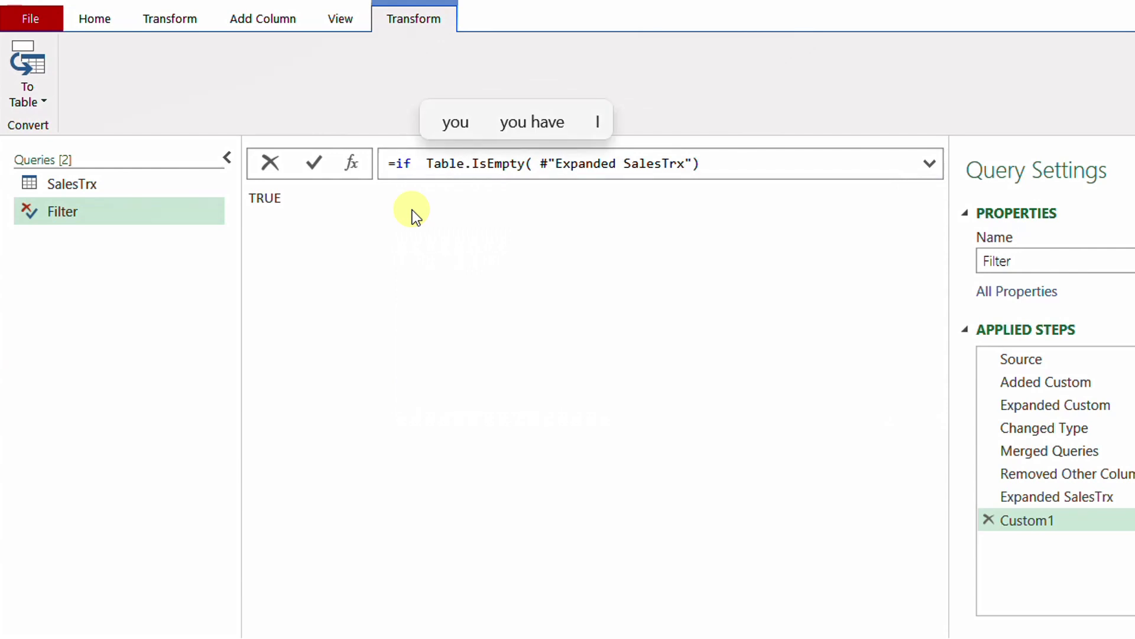
{"action": "left_click", "coordinate": [760, 158]}
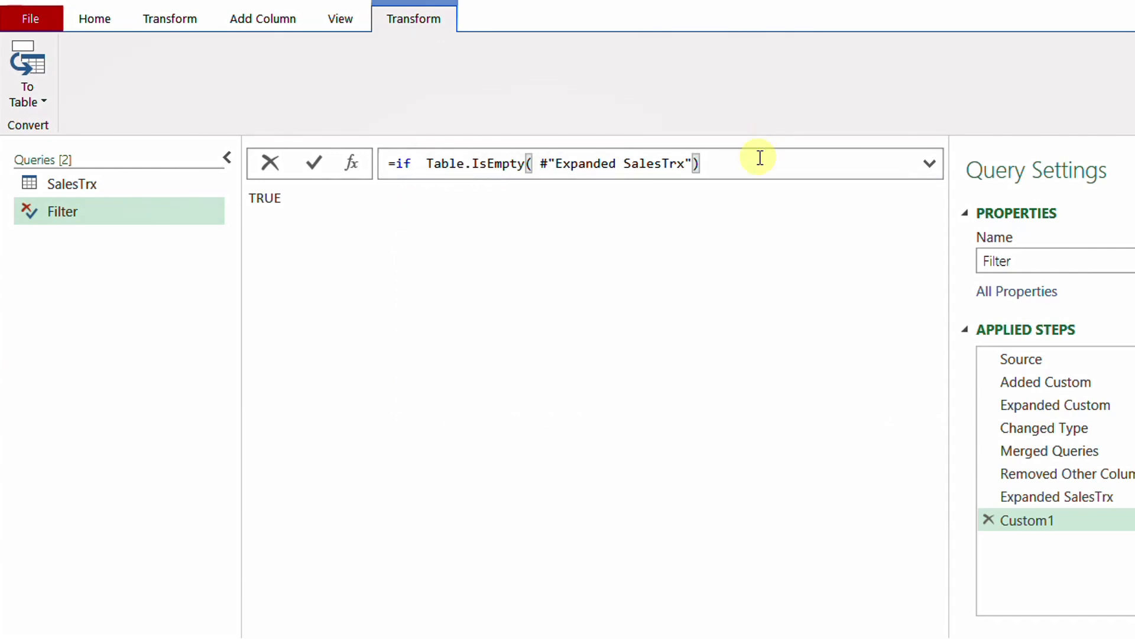
{"action": "type", "text": "t"}
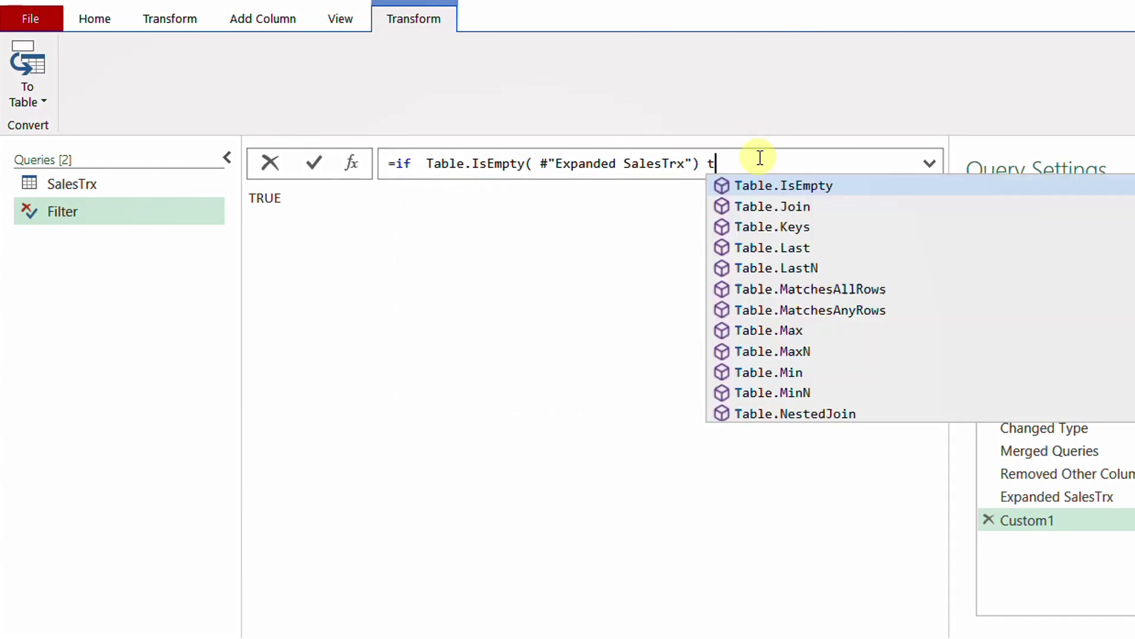
{"action": "type", "text": "hen \""}
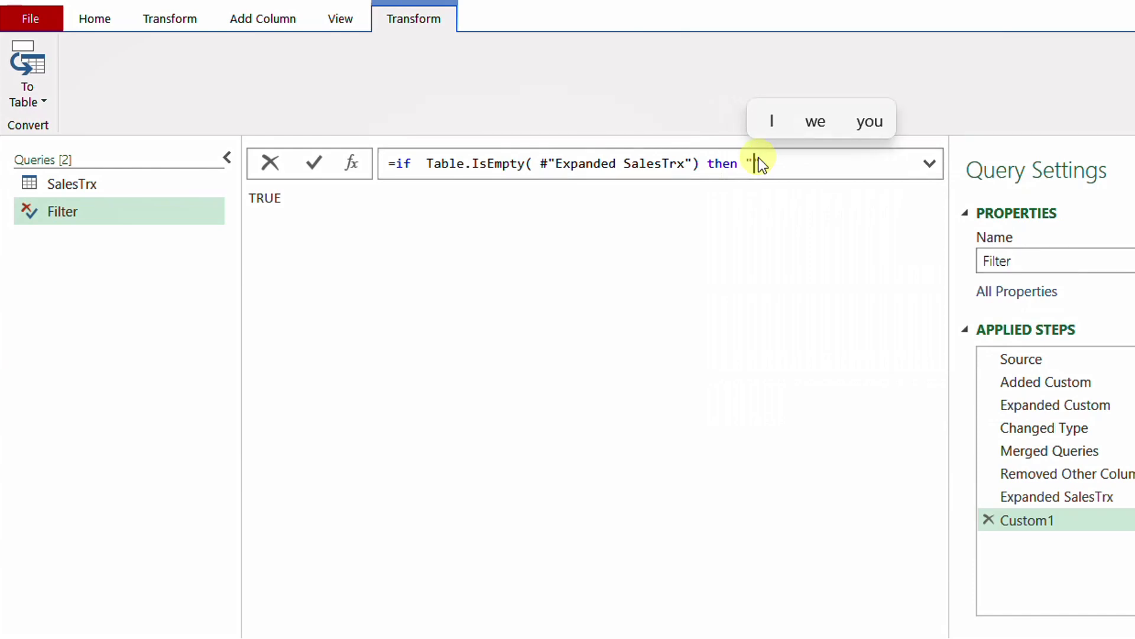
{"action": "type", "text": "Please use valid dates\""}
{"action": "key", "text": "Return"}
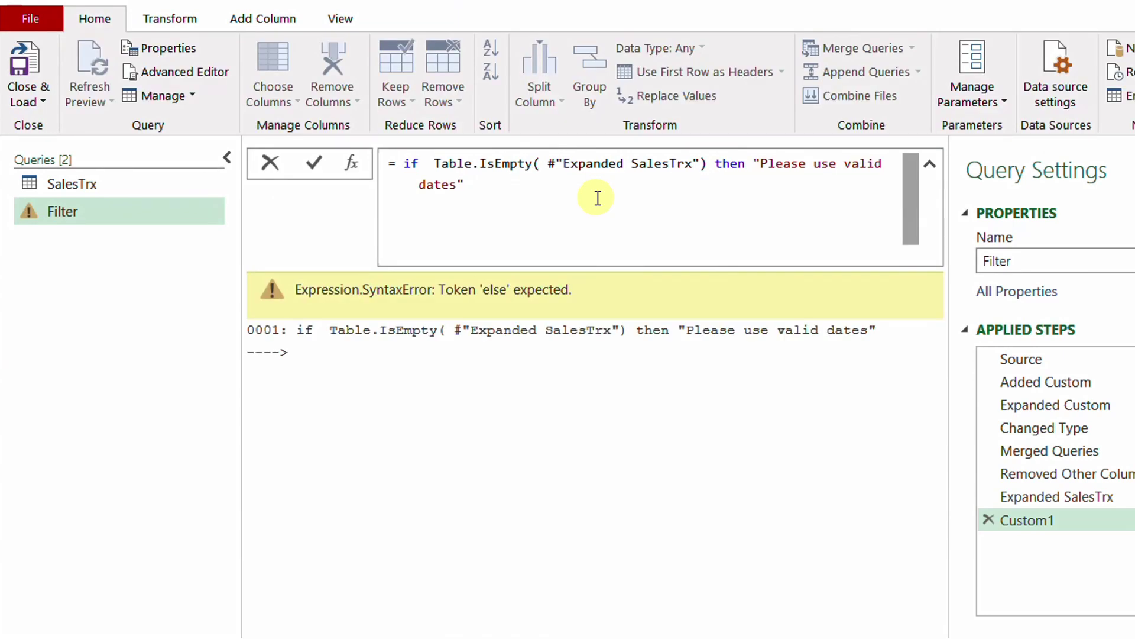
Finish the formula with else #"Expanded SalesTrx" and keep the changes to load Filter into Excel.
{"action": "type", "text": "else"}
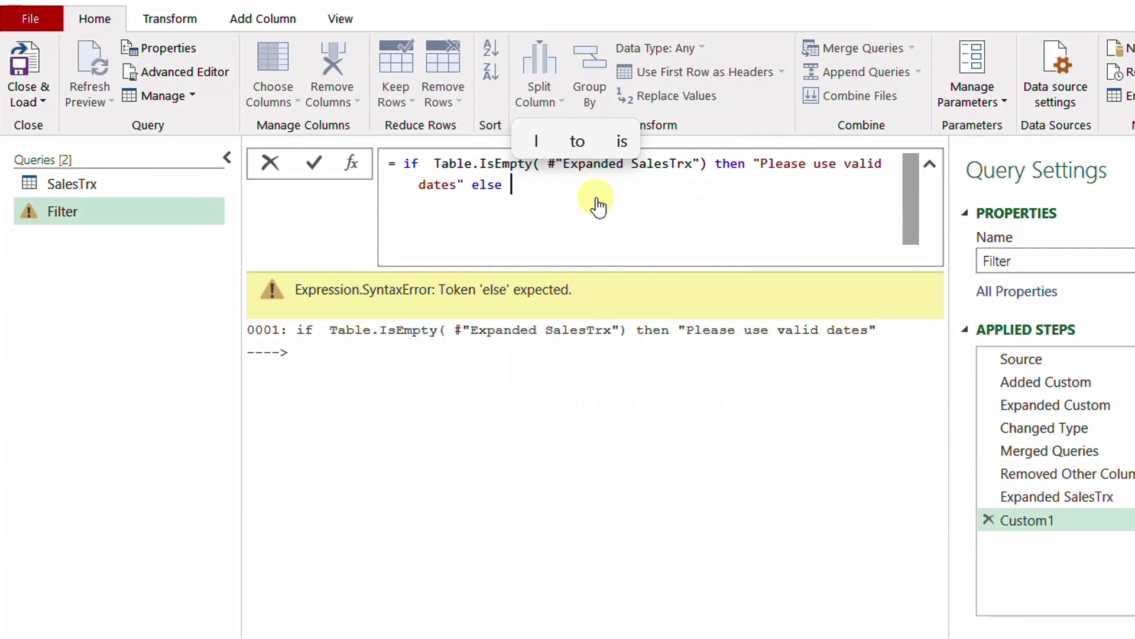
{"action": "type", "text": "#\"Expanded SalesTrx\""}
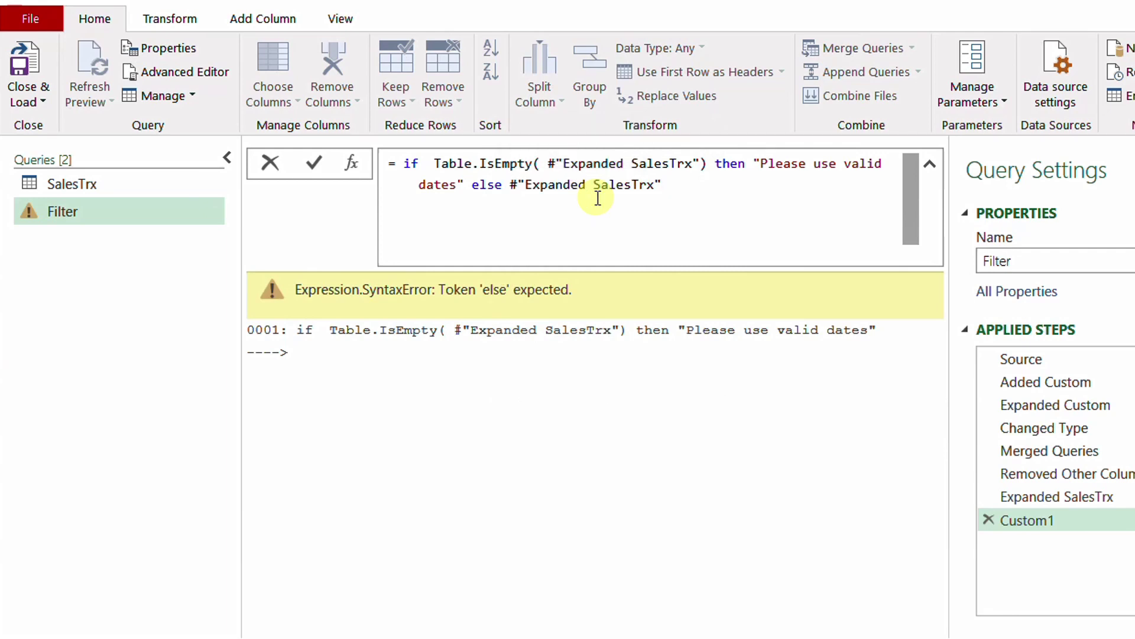
{"action": "key", "text": "Return"}
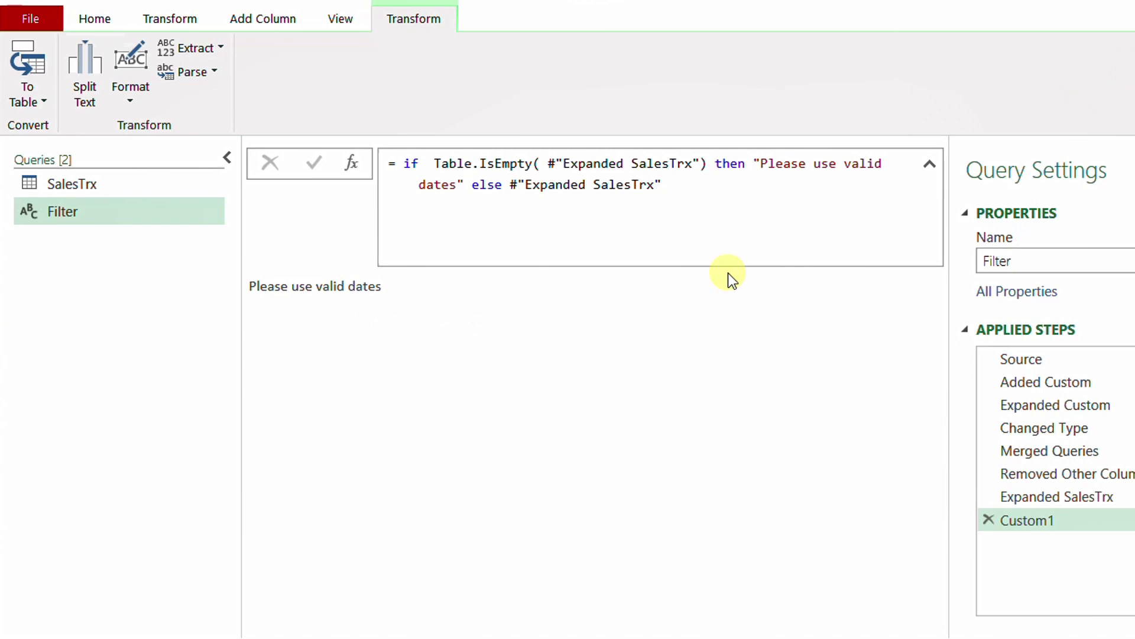
{"action": "key", "text": "alt+F4"}
{"action": "left_click", "coordinate": [634, 364]}
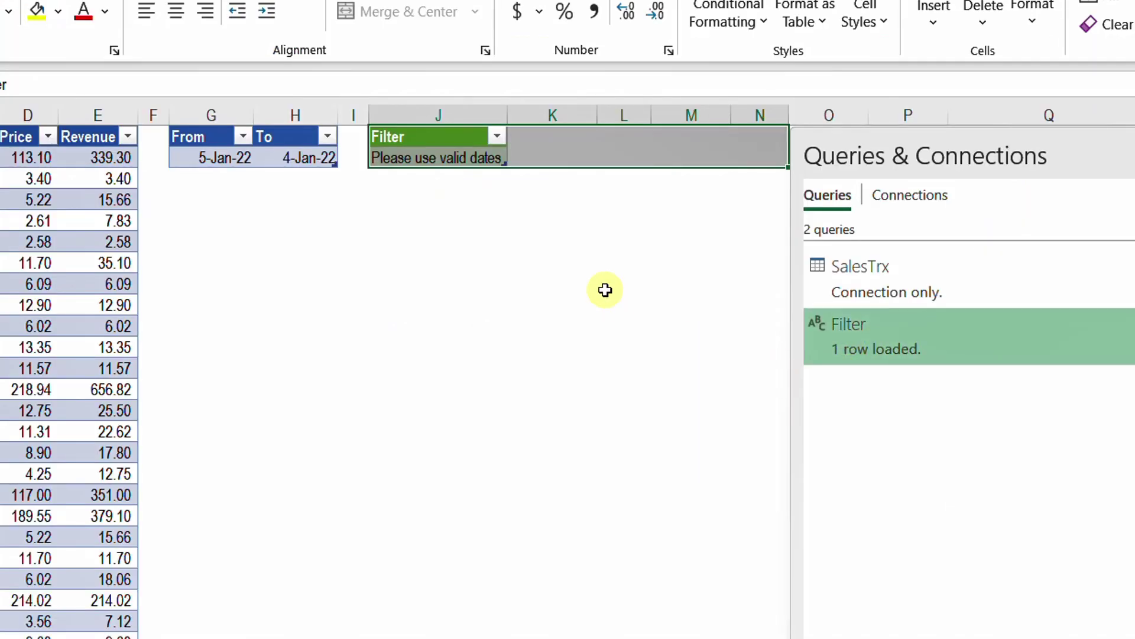
Set the From date in G2 to 1/3/2022 and refresh the Filter table, loading 1,935 rows.
{"action": "mouse_move", "coordinate": [863, 356]}
{"action": "left_click", "coordinate": [417, 156]}
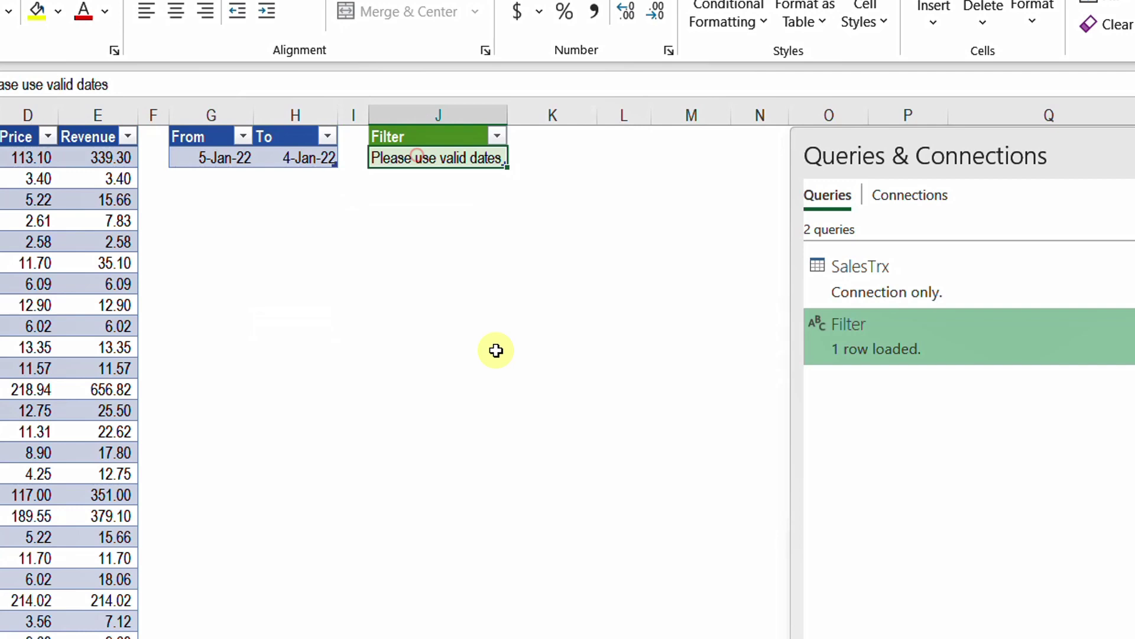
{"action": "left_click", "coordinate": [223, 156]}
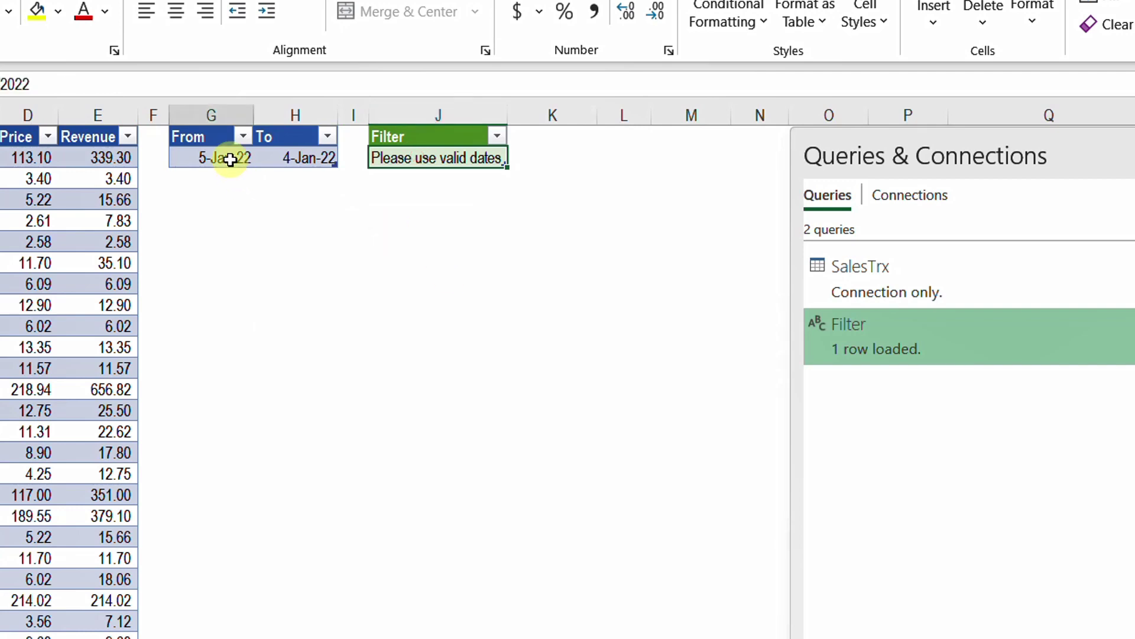
{"action": "left_click", "coordinate": [7, 84]}
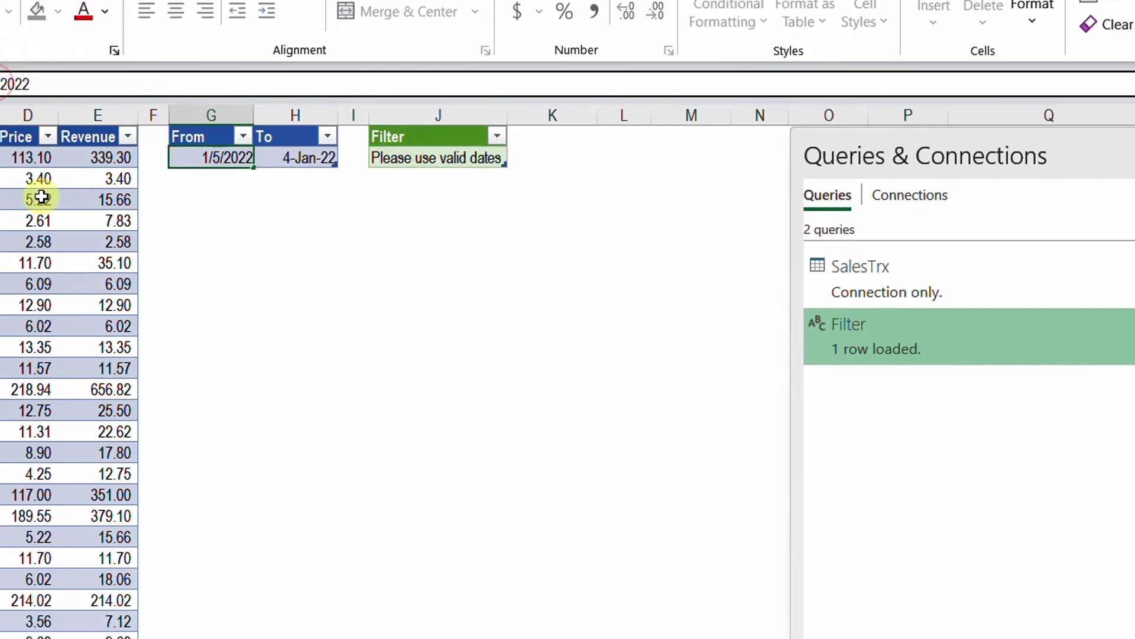
{"action": "key", "text": "BackSpace"}
{"action": "type", "text": "3"}
{"action": "key", "text": "Return"}
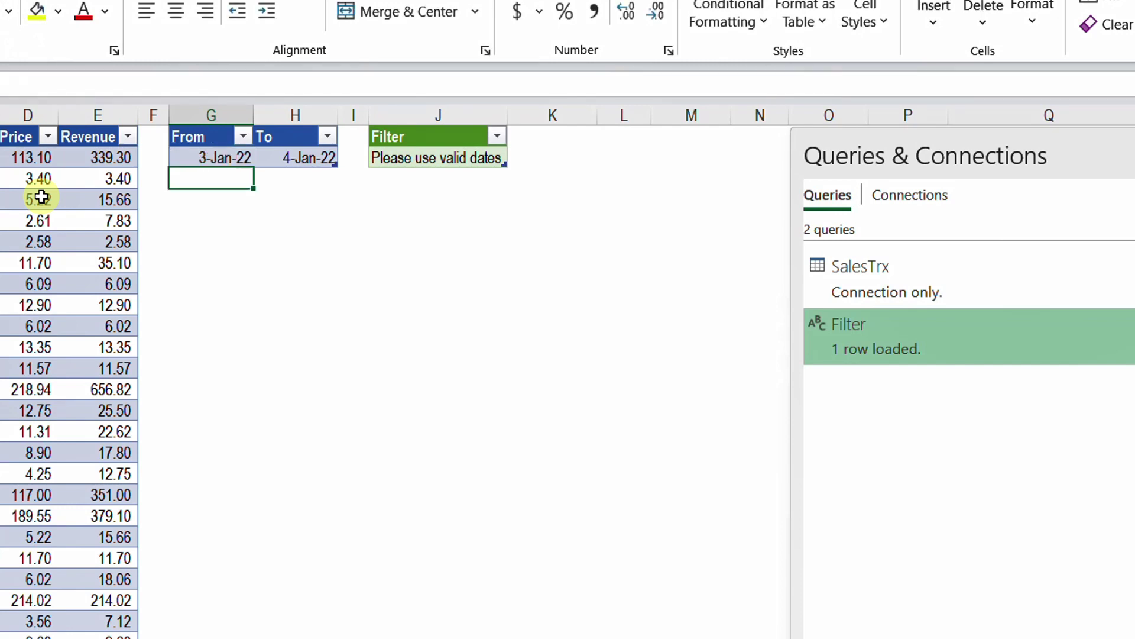
{"action": "right_click", "coordinate": [444, 160]}
{"action": "left_click", "coordinate": [499, 219]}
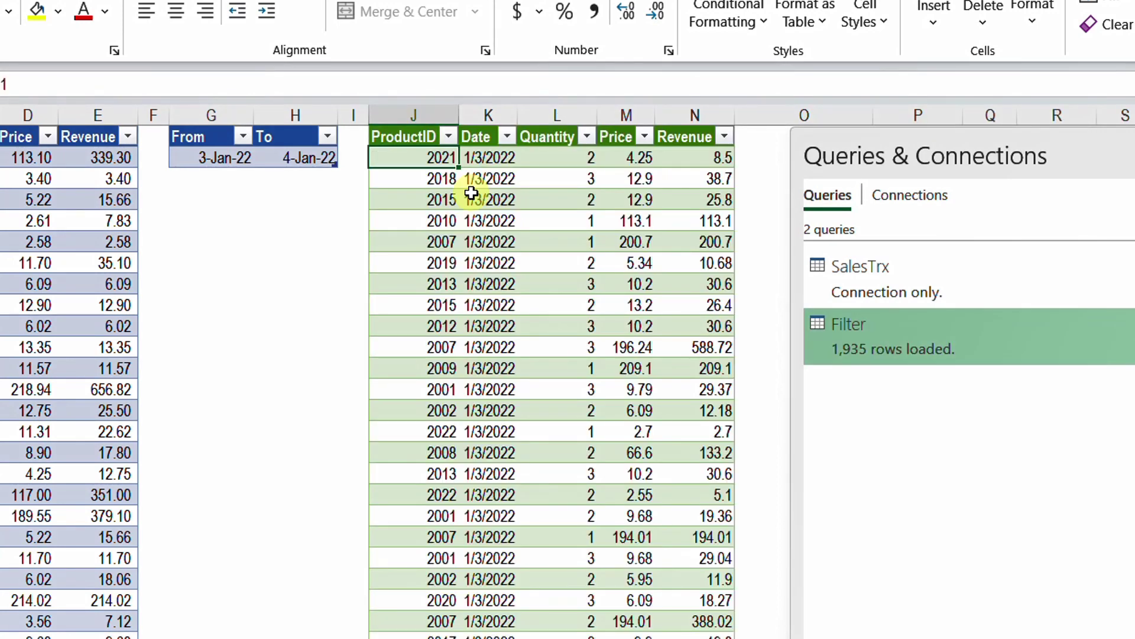
Clear both the From and To date cells (G2:H2).
{"action": "key", "text": "ctrl+Left"}
{"action": "key", "text": "shift+Left"}
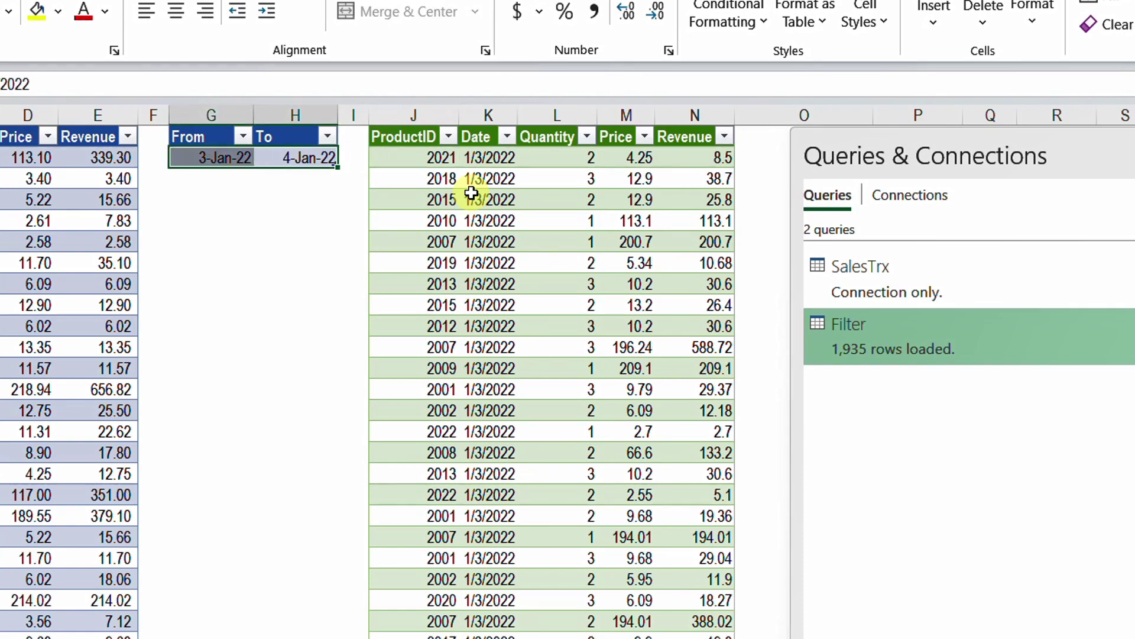
{"action": "key", "text": "Delete"}
{"action": "left_click", "coordinate": [470, 195]}
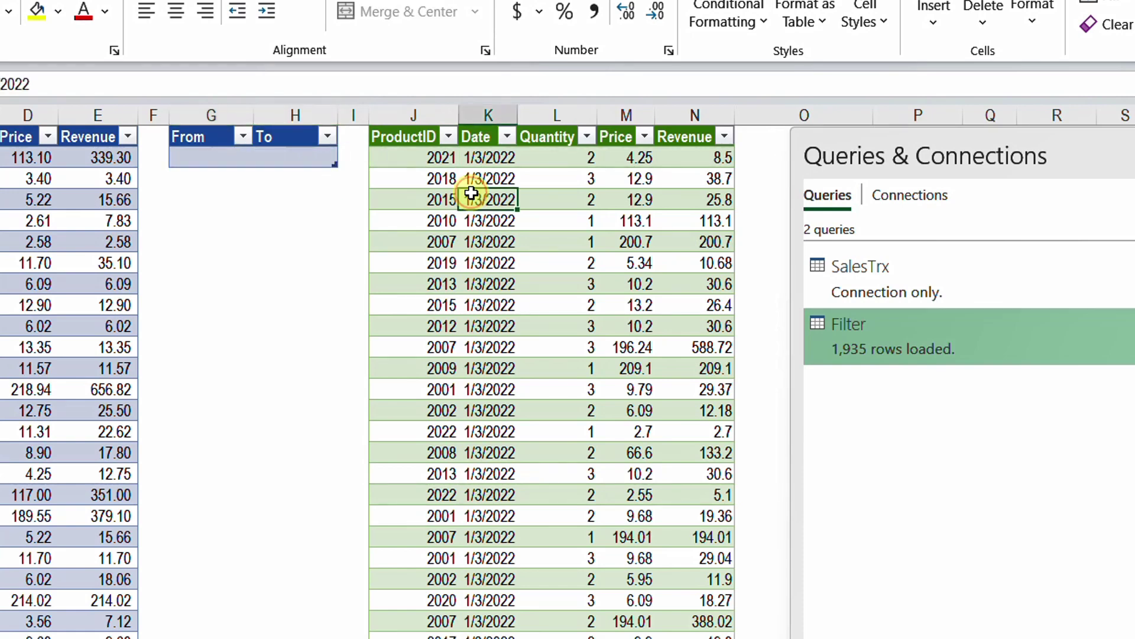
Refresh the Filter table with blank dates and dismiss the Null and Null Expression.Error.
{"action": "right_click", "coordinate": [471, 198]}
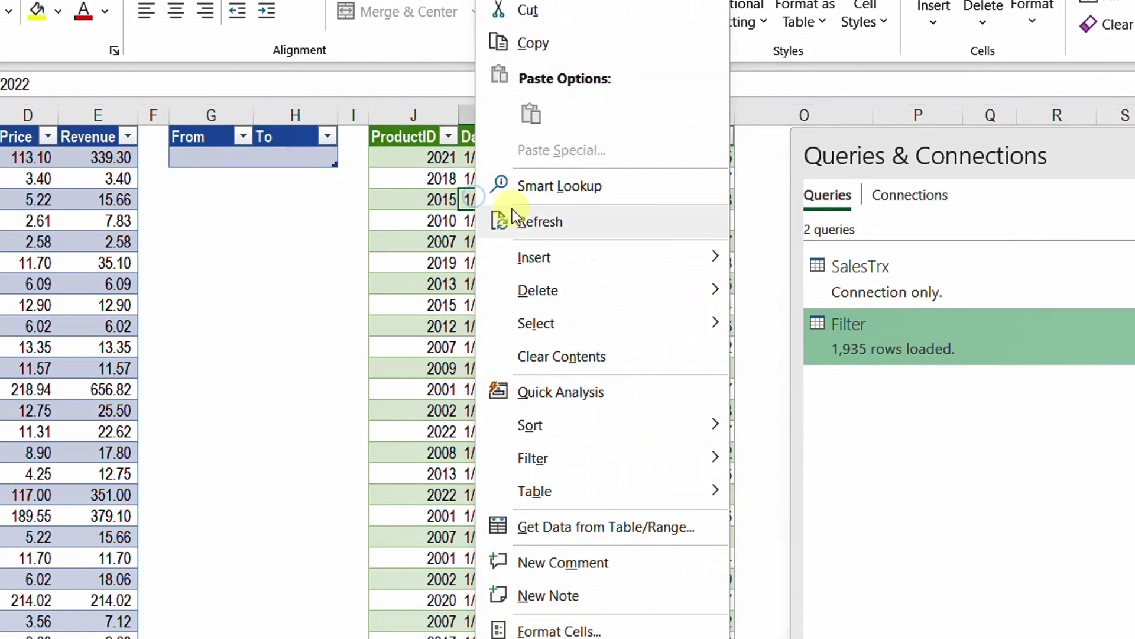
{"action": "left_click", "coordinate": [541, 224]}
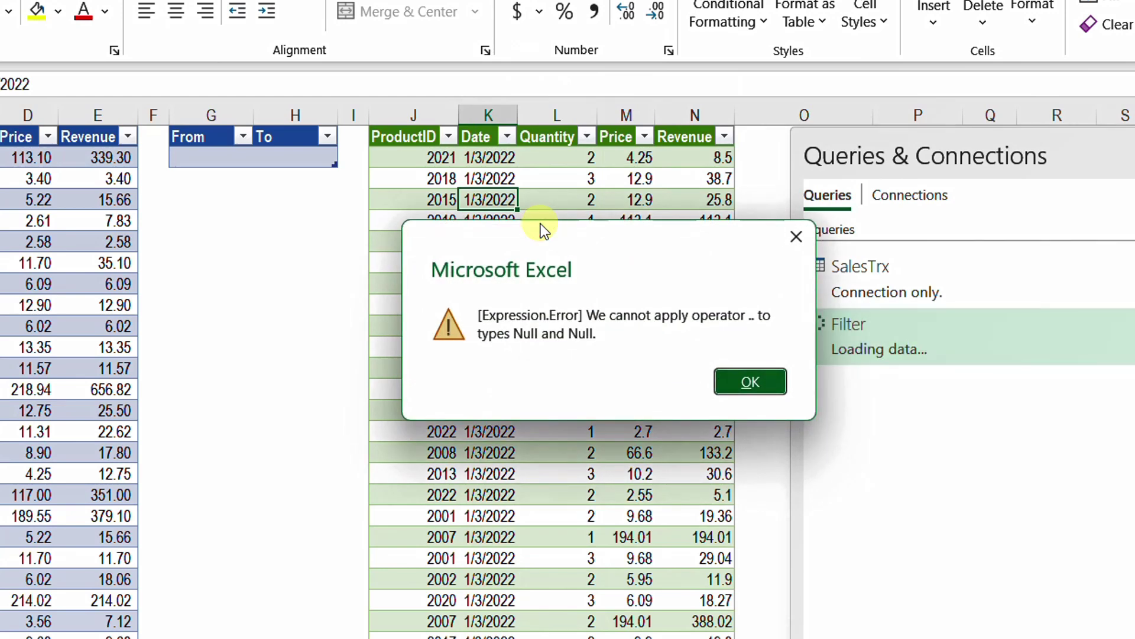
{"action": "left_click", "coordinate": [750, 382]}
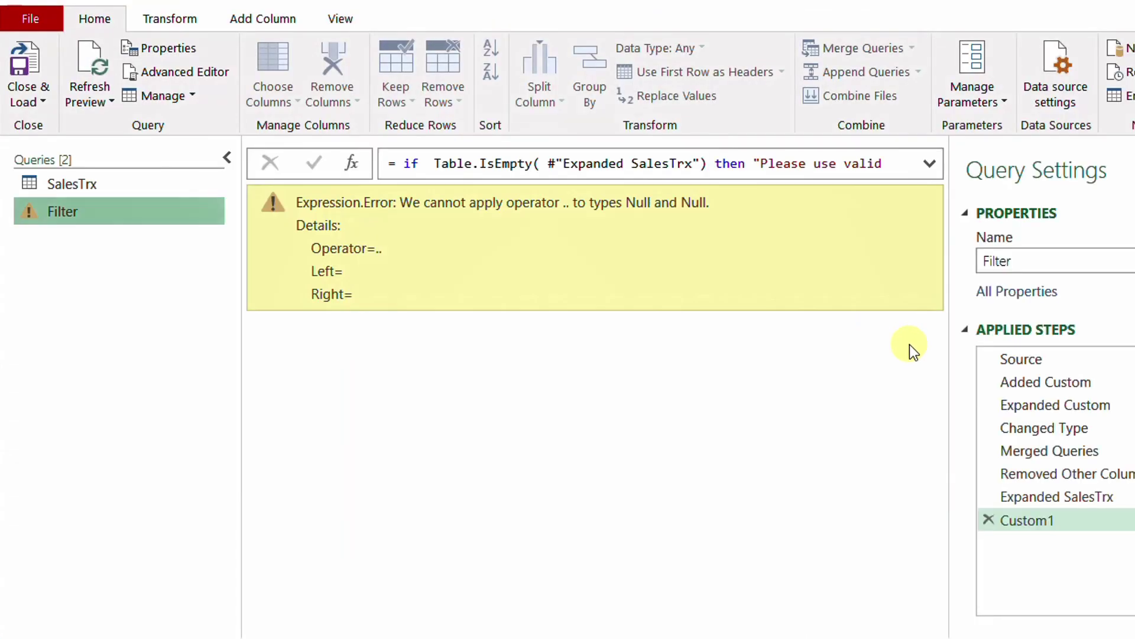
Rename the Custom1 step in Applied Steps to CheckIFEmpty.
{"action": "right_click", "coordinate": [1037, 524]}
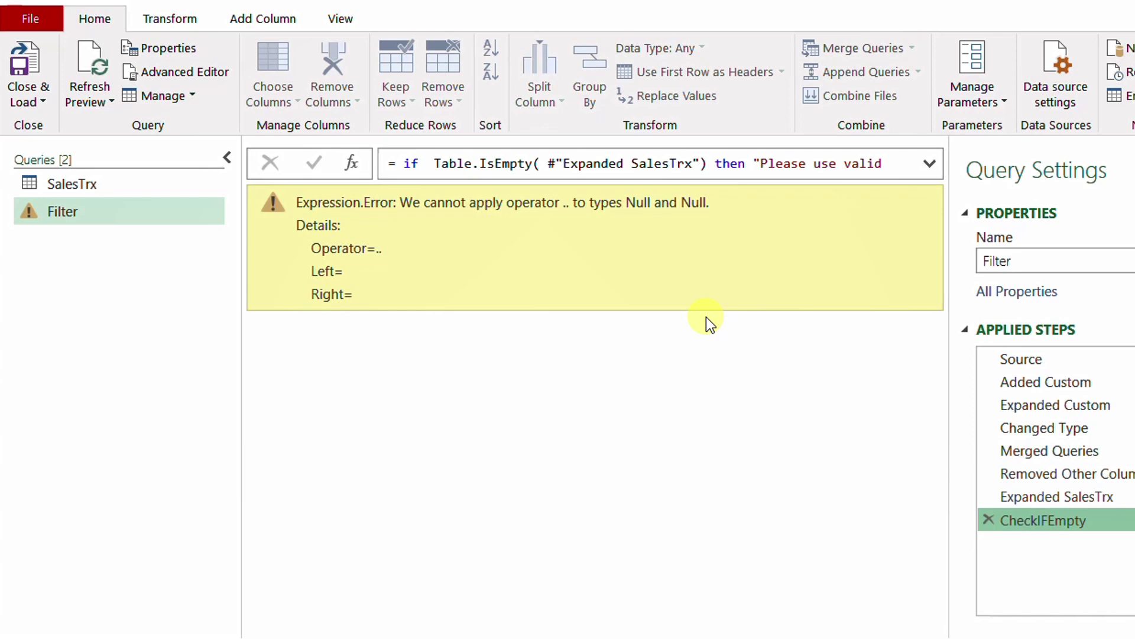
Add a step = try CheckIFEmpty otherwise "Please select valid dates" and keep changes to load it.
{"action": "left_click", "coordinate": [364, 168]}
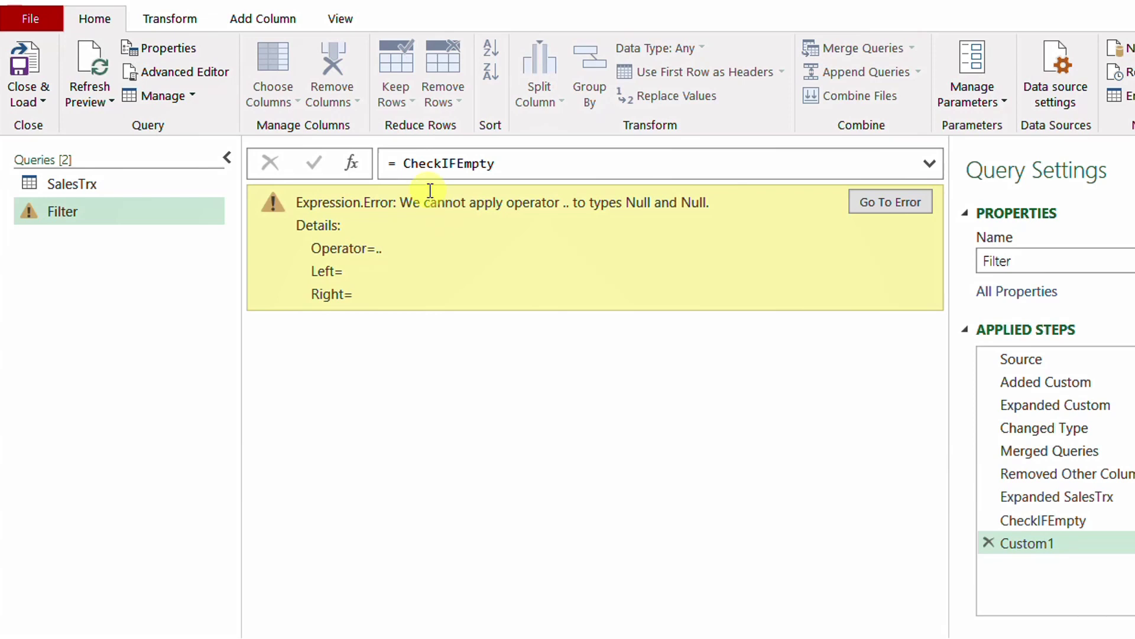
{"action": "left_click", "coordinate": [394, 164]}
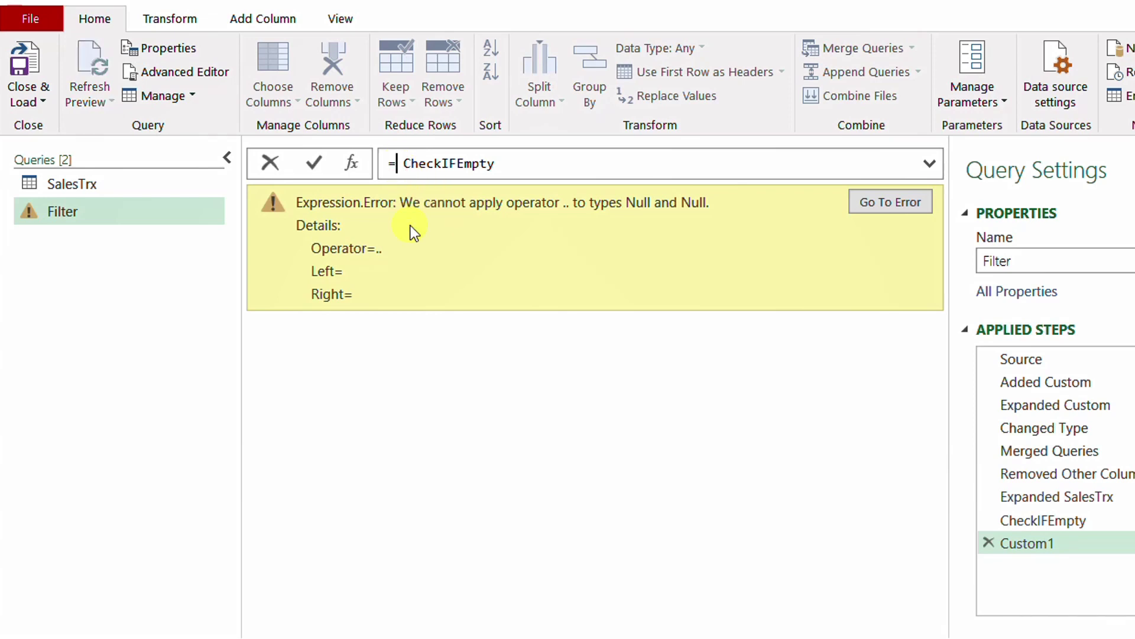
{"action": "type", "text": "try"}
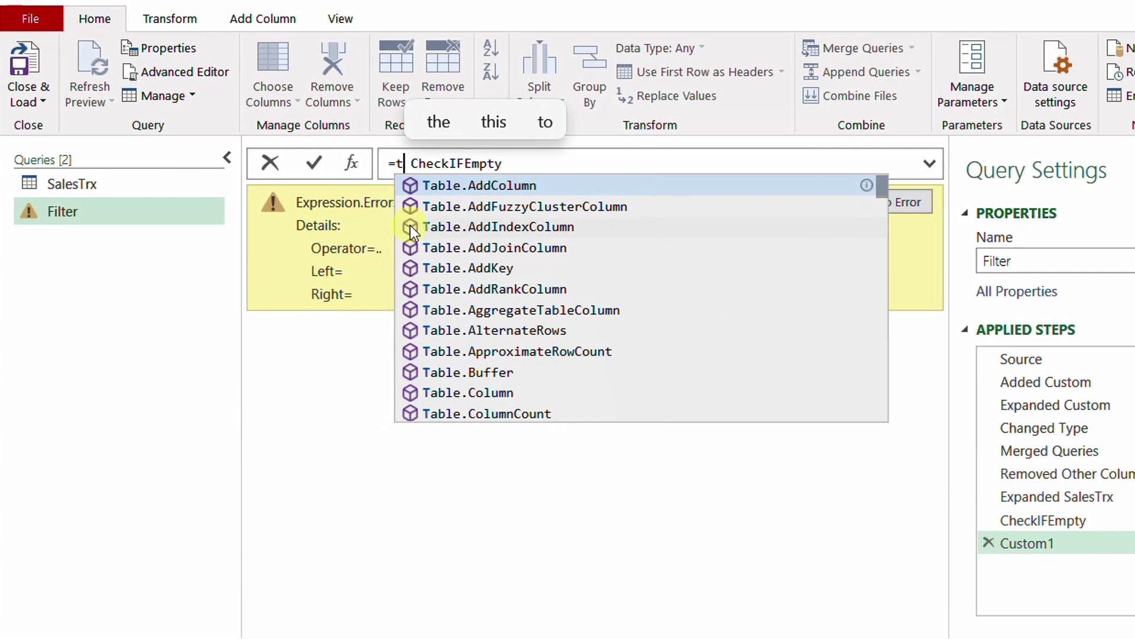
{"action": "left_click", "coordinate": [586, 163]}
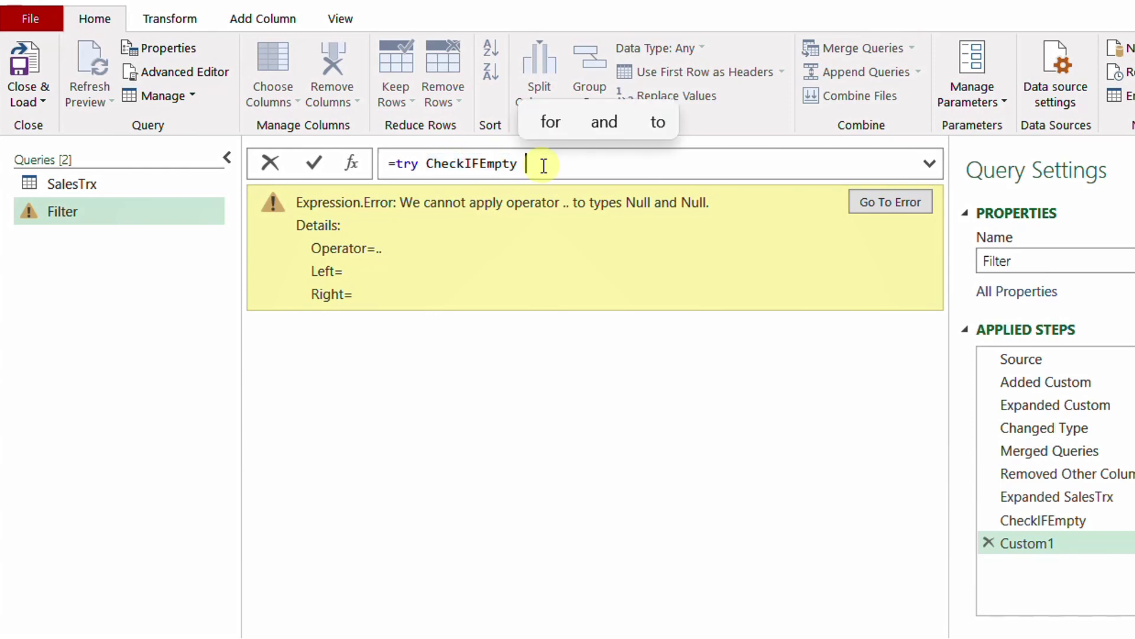
{"action": "type", "text": "oth"}
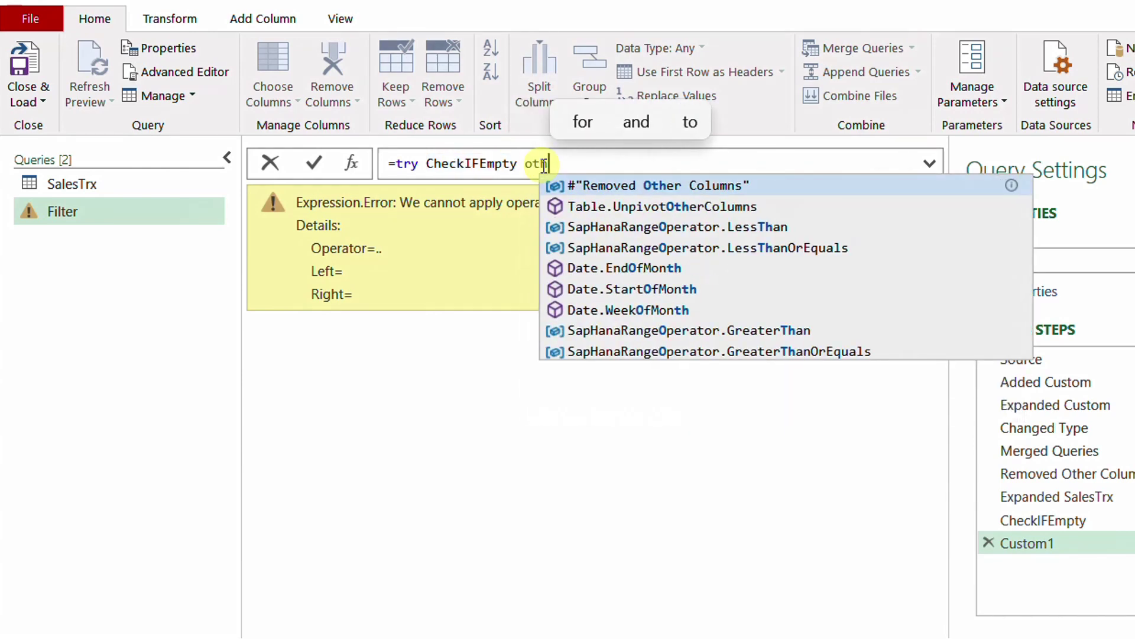
{"action": "type", "text": "erwise "}
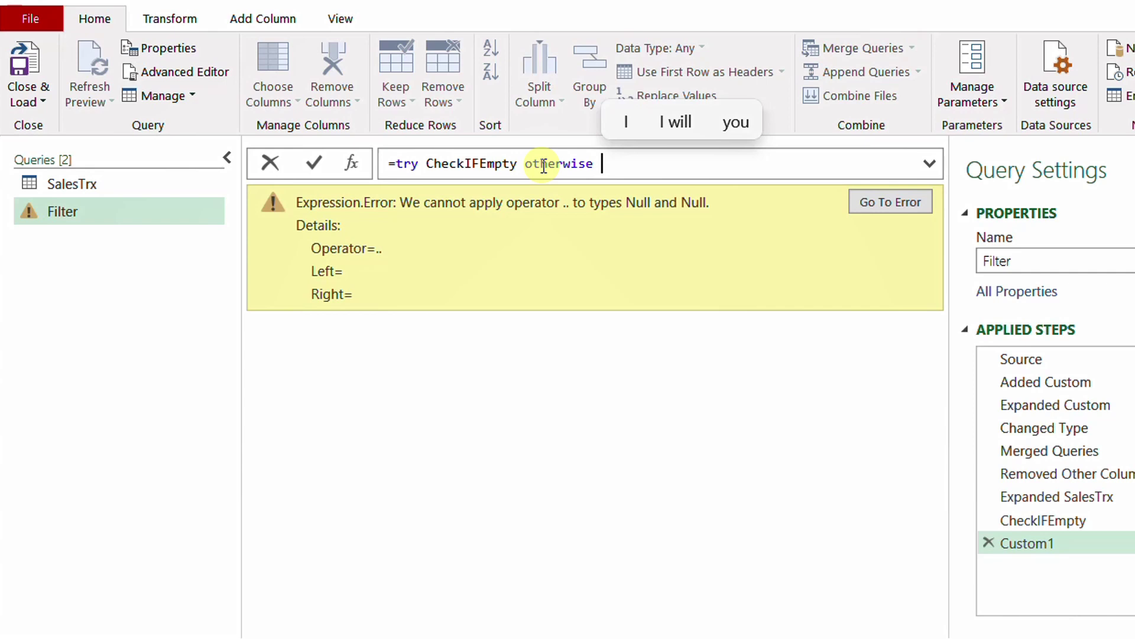
{"action": "type", "text": "\"\""}
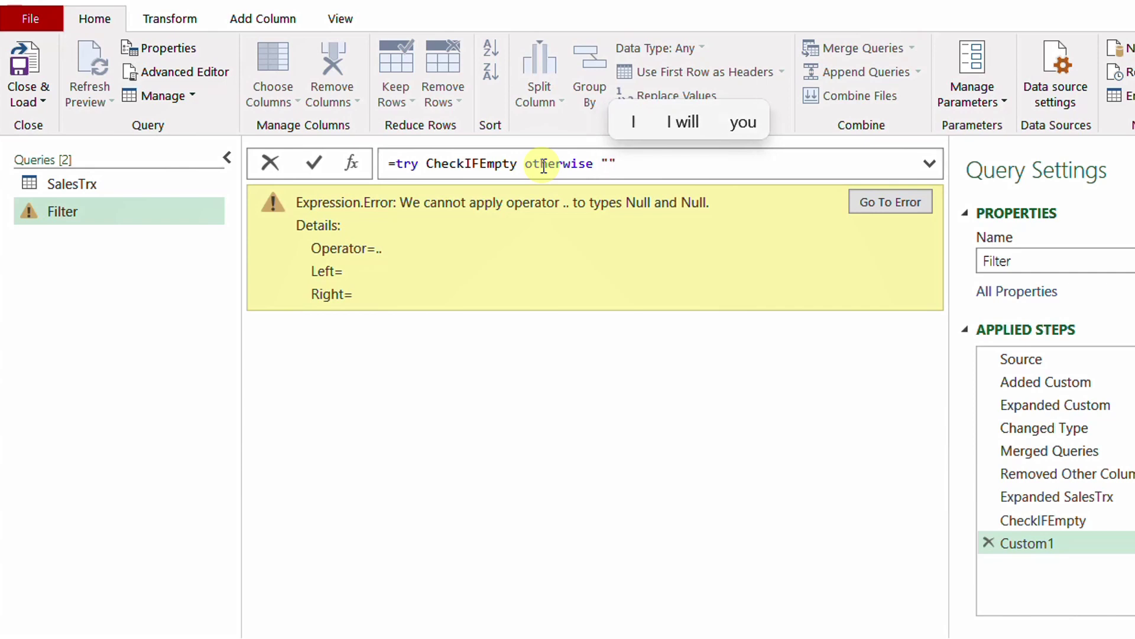
{"action": "type", "text": "Please select valid dates"}
{"action": "left_click", "coordinate": [315, 163]}
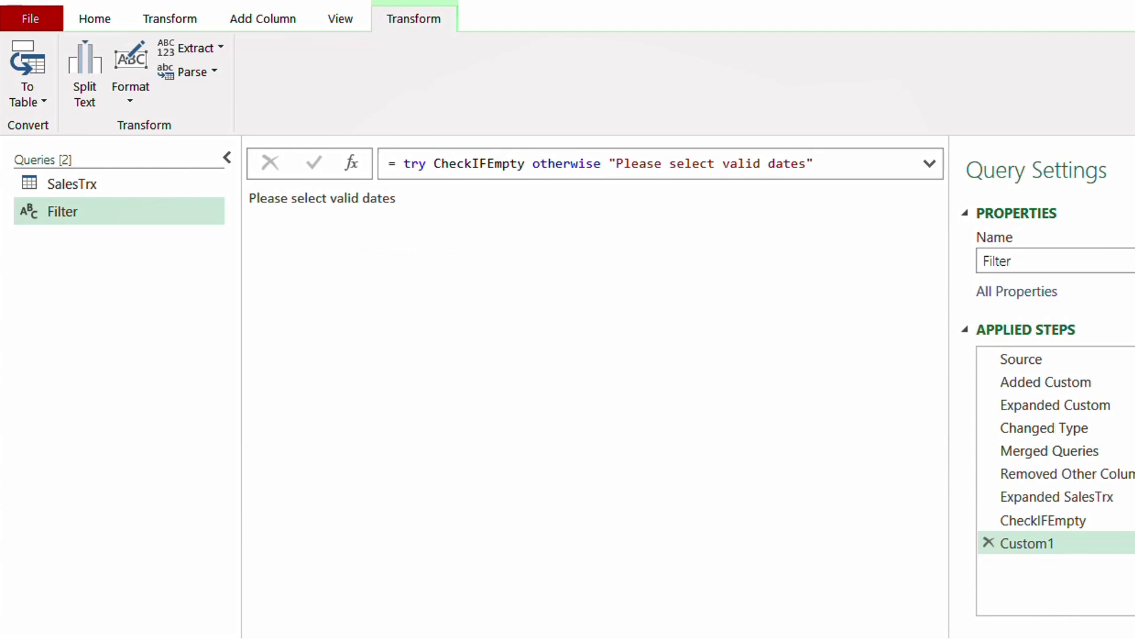
{"action": "left_click", "coordinate": [625, 370]}
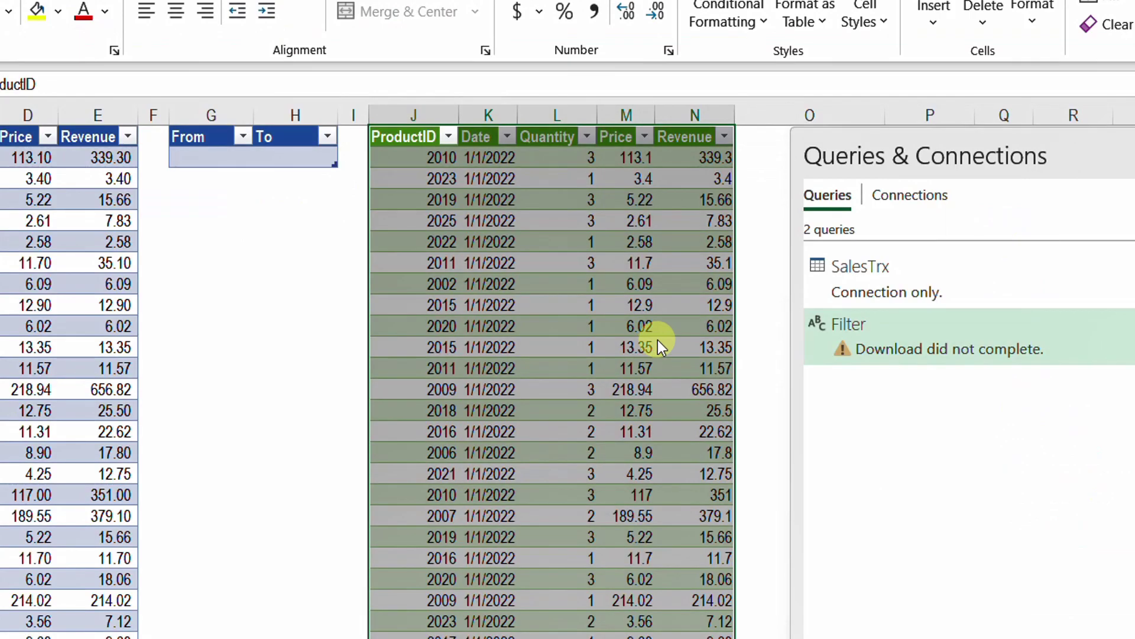